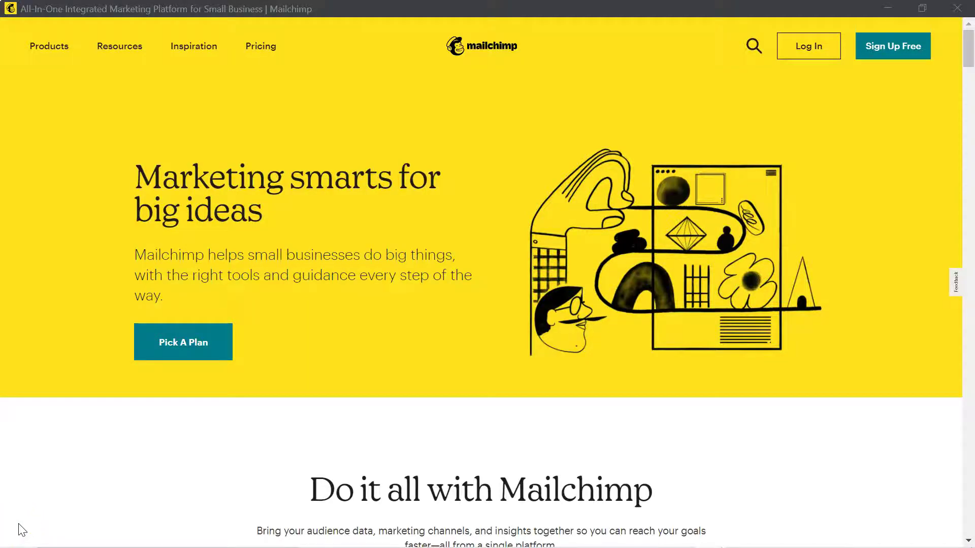
Step: Sign in and create a new email campaign named 'Admission Open' from the Campaigns page
{"action": "left_click", "coordinate": [805, 45]}
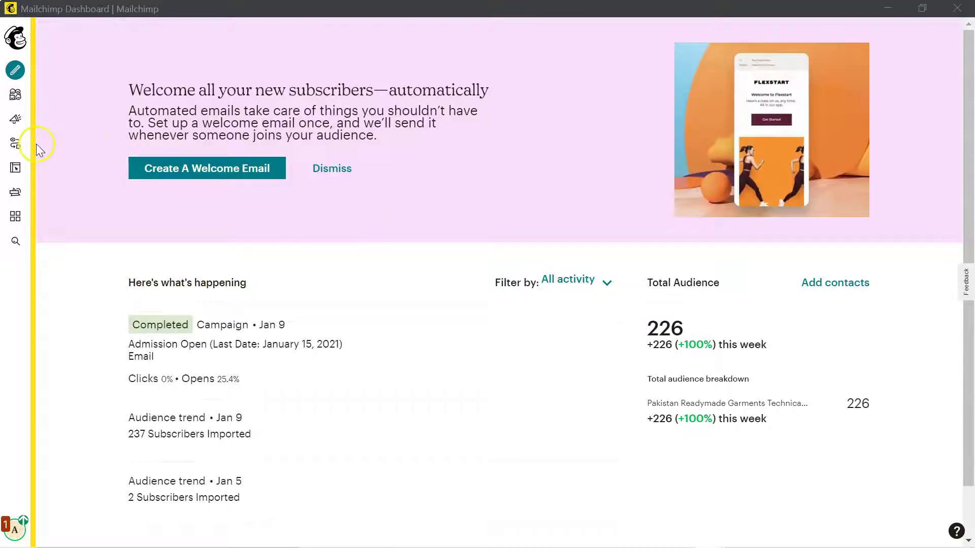
{"action": "left_click", "coordinate": [16, 118]}
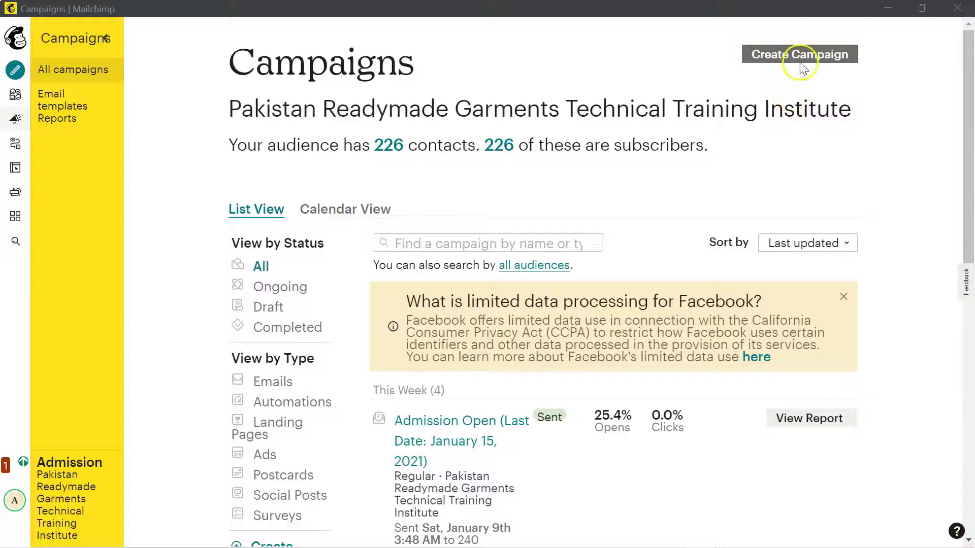
{"action": "left_click", "coordinate": [800, 56]}
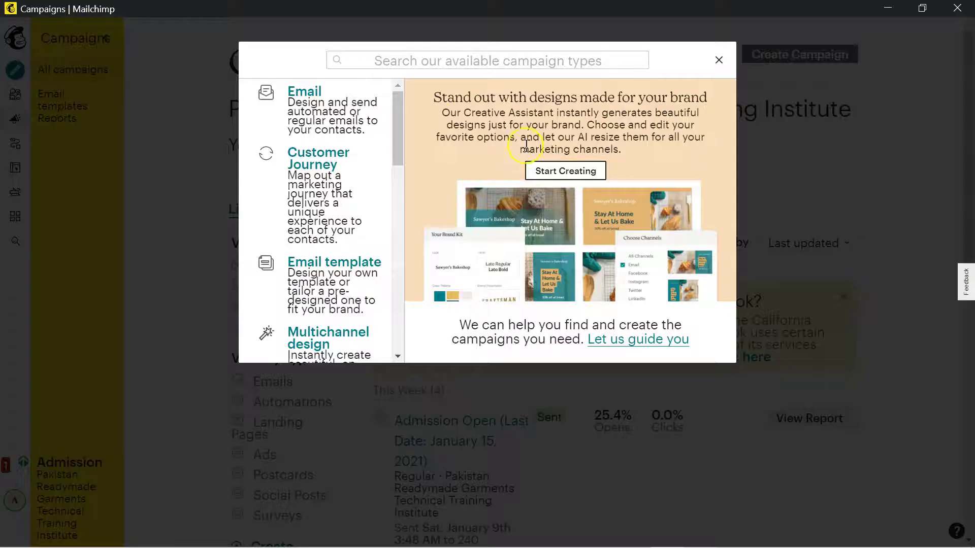
{"action": "left_click", "coordinate": [307, 108]}
{"action": "left_click", "coordinate": [391, 249]}
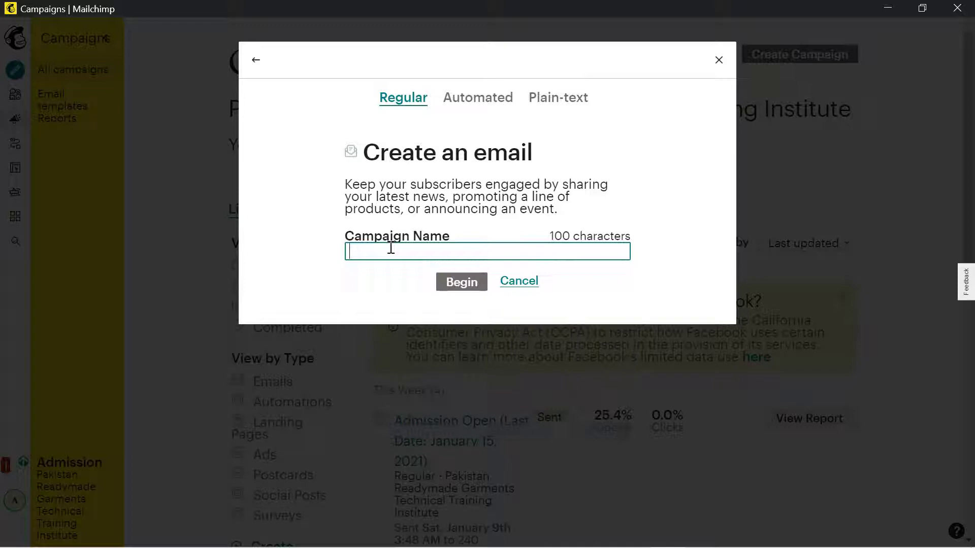
{"action": "type", "text": "Admission Open"}
{"action": "left_click", "coordinate": [454, 289]}
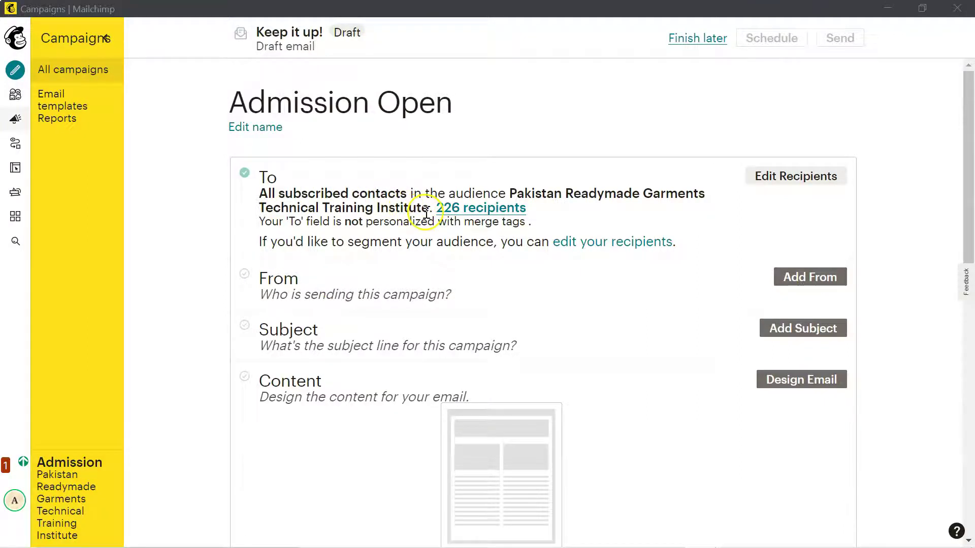
Step: Personalize the recipients' To field with the *|FNAME|* *|LNAME|* merge tag and save
{"action": "left_click", "coordinate": [793, 178]}
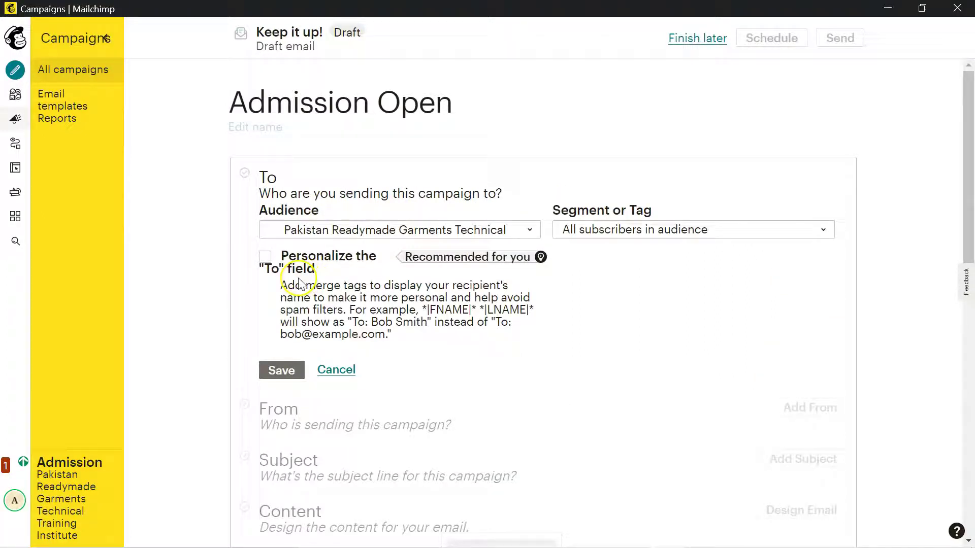
{"action": "left_click", "coordinate": [264, 260]}
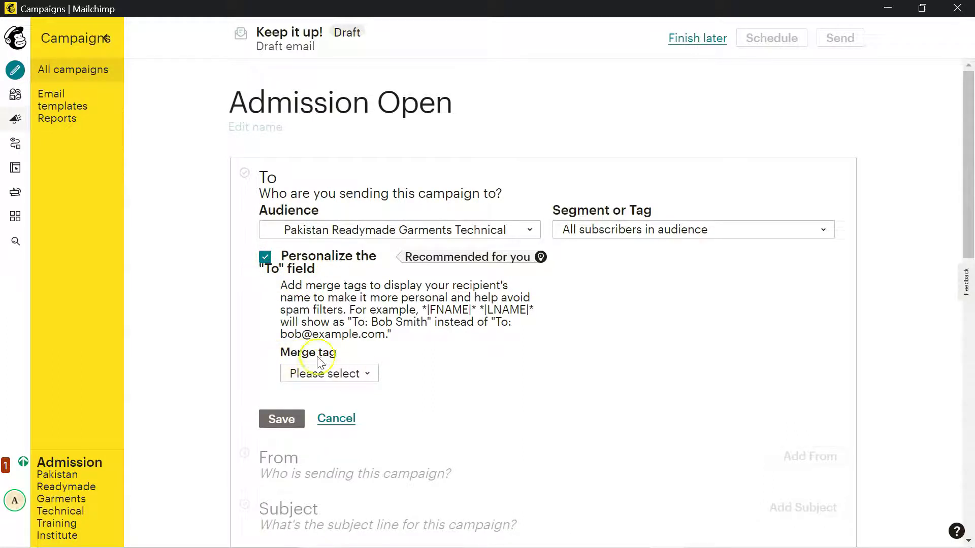
{"action": "left_click", "coordinate": [354, 376]}
{"action": "left_click", "coordinate": [346, 471]}
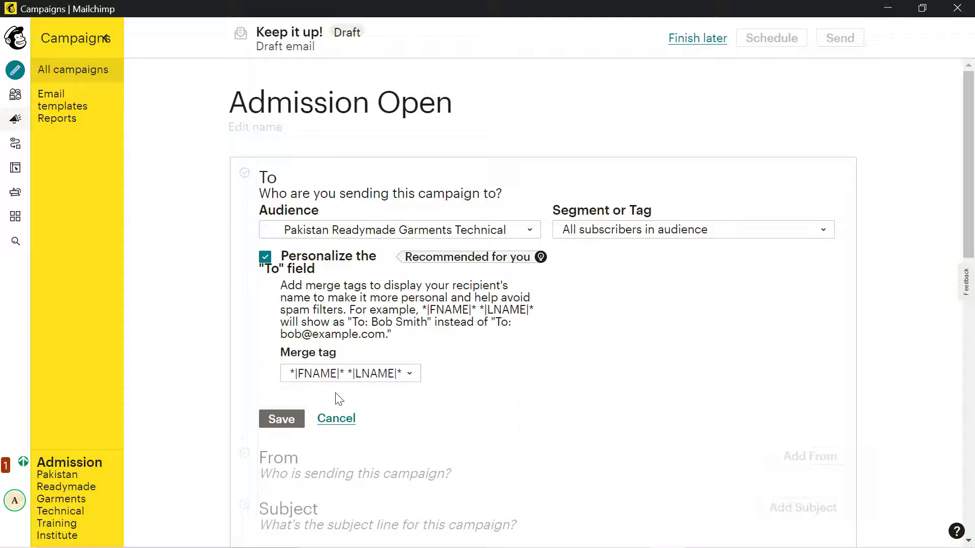
{"action": "left_click", "coordinate": [279, 421]}
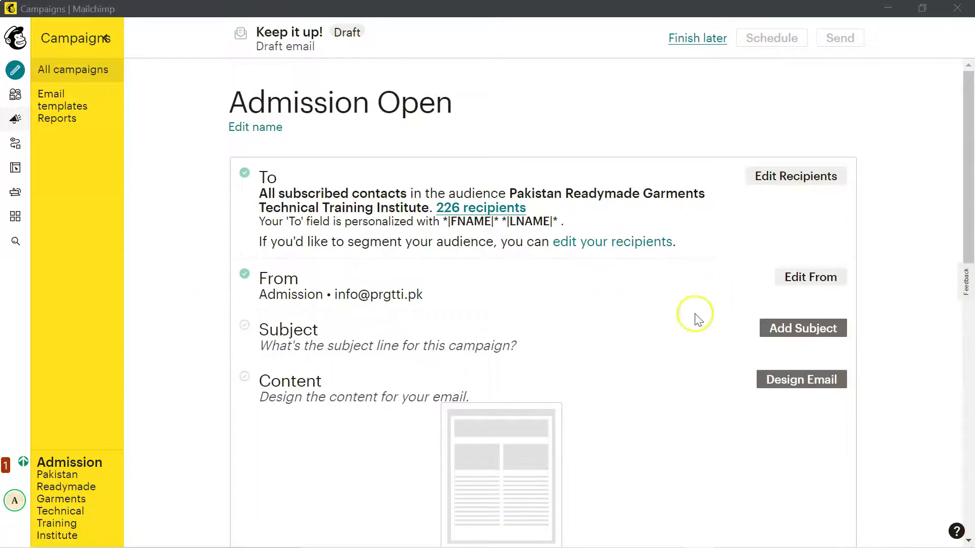
{"action": "left_click", "coordinate": [814, 277]}
{"action": "left_click", "coordinate": [318, 335]}
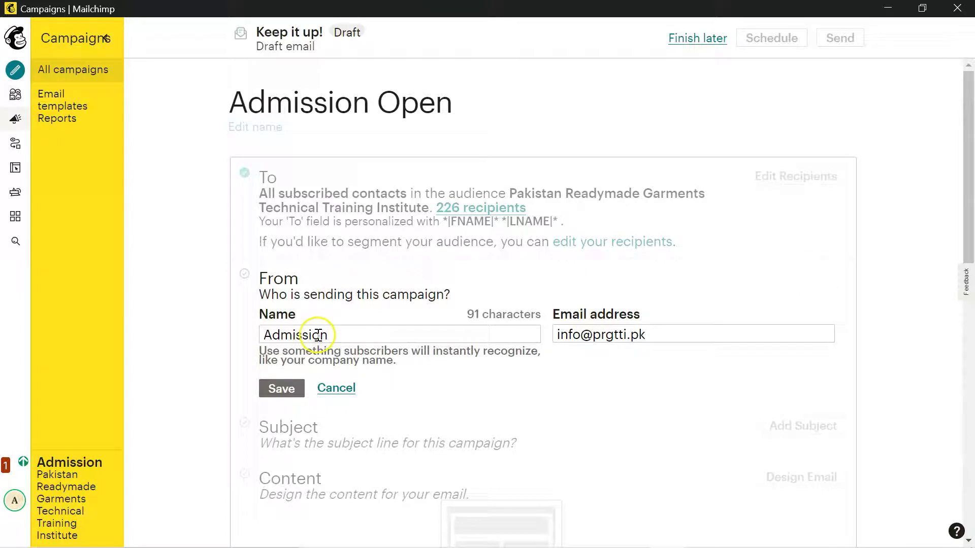
{"action": "left_click", "coordinate": [261, 333]}
{"action": "left_click", "coordinate": [343, 332]}
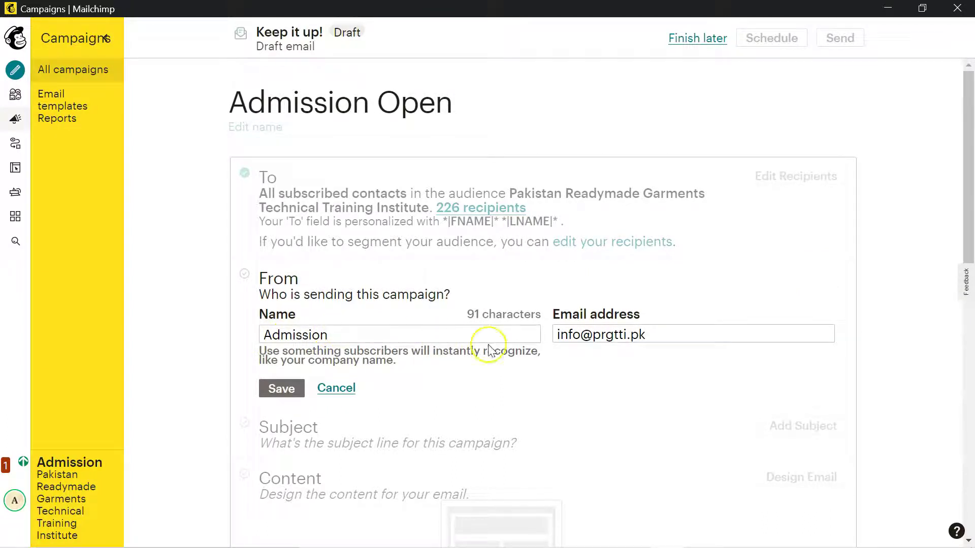
{"action": "left_click", "coordinate": [648, 332]}
{"action": "left_click", "coordinate": [85, 430]}
{"action": "left_click", "coordinate": [913, 464]}
{"action": "left_click", "coordinate": [298, 428]}
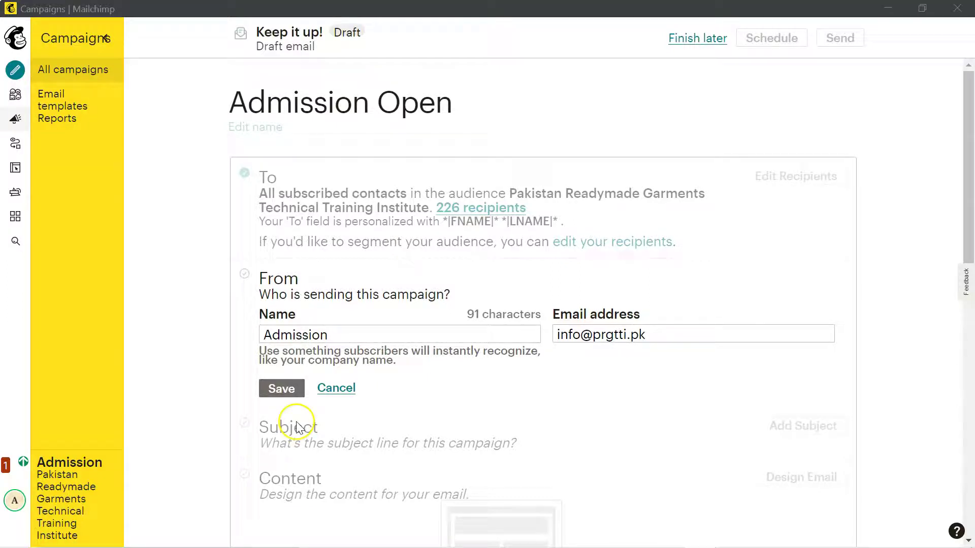
{"action": "left_click", "coordinate": [282, 389]}
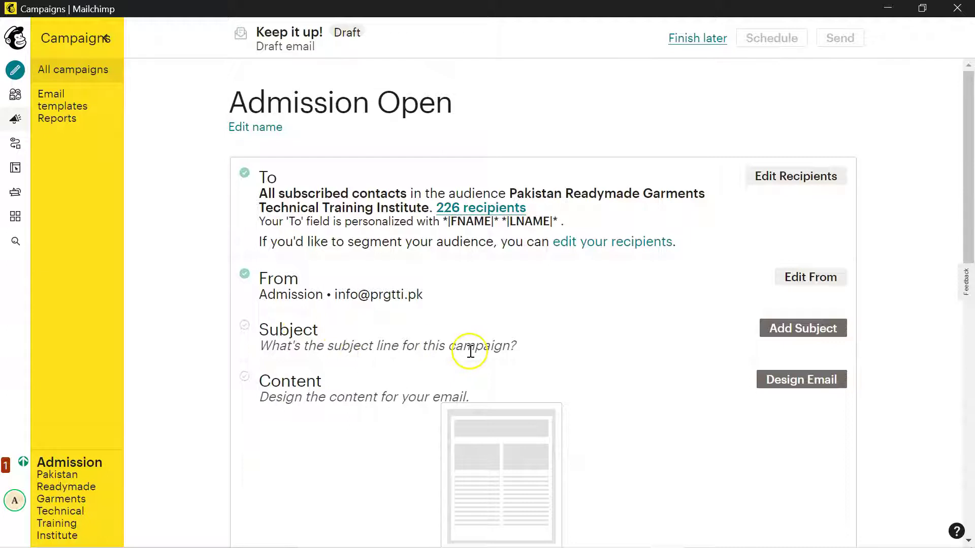
Step: Set both subject line and preview text to 'Admission Open (Last Date: Jan 30, 2021' and save
{"action": "left_click", "coordinate": [767, 333]}
{"action": "left_click", "coordinate": [402, 396]}
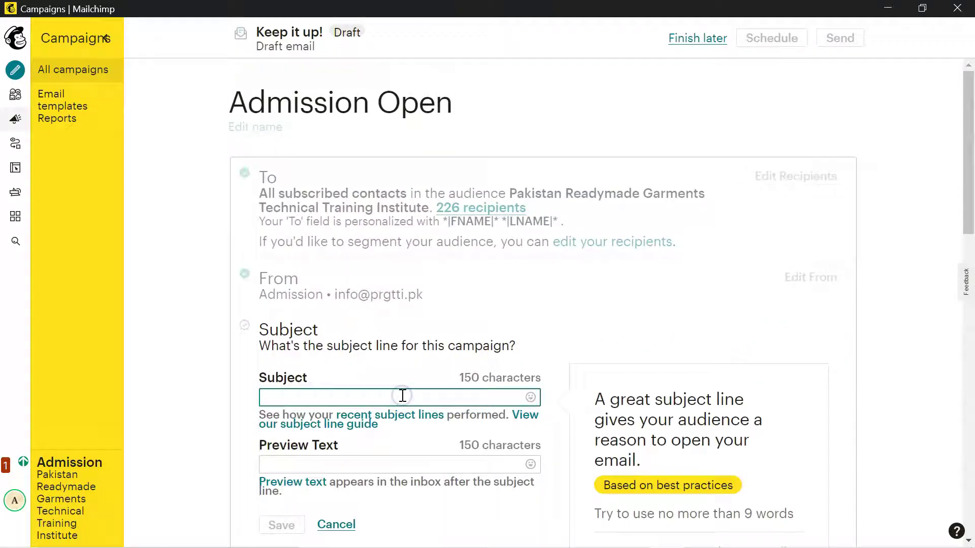
{"action": "type", "text": "Admission Open (Last Date: Jan 30, 2021"}
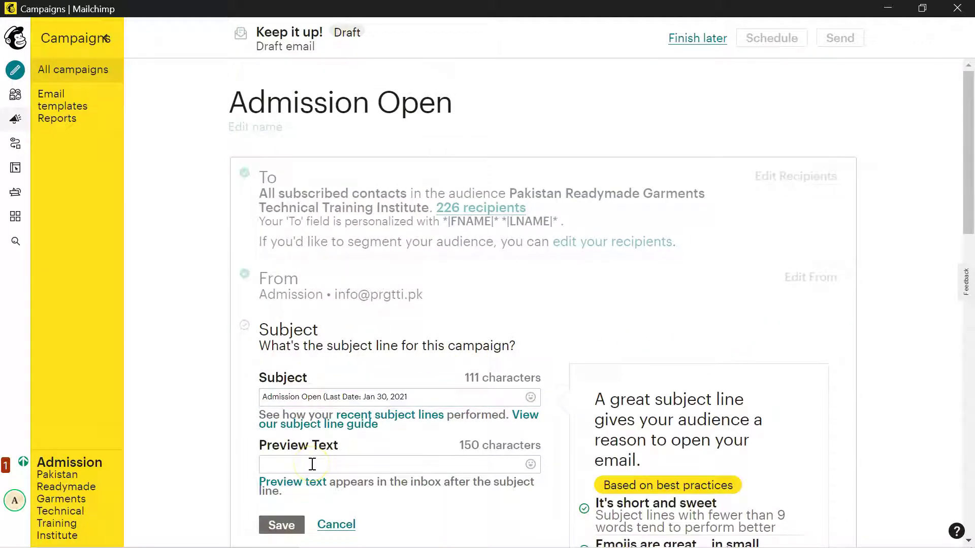
{"action": "left_click", "coordinate": [310, 463]}
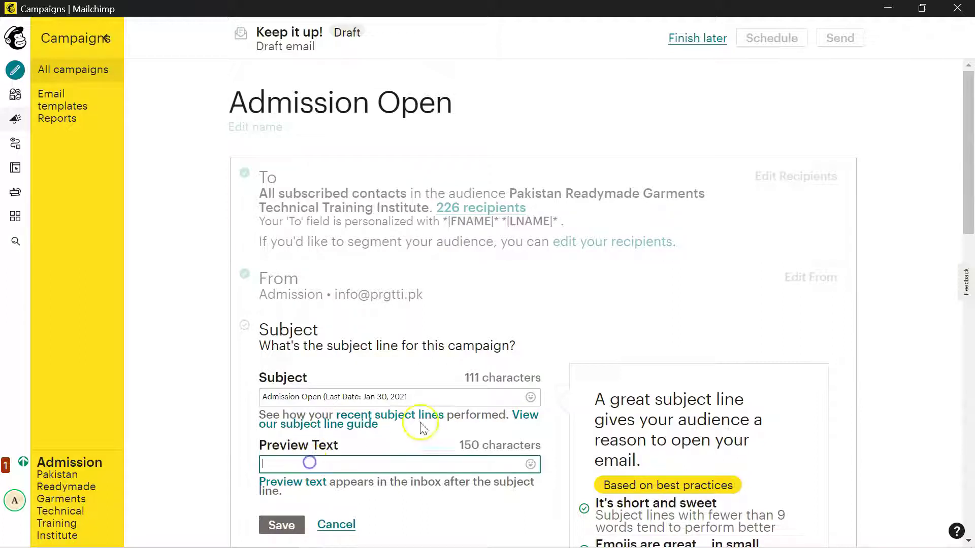
{"action": "left_click", "coordinate": [374, 396]}
{"action": "left_click", "coordinate": [251, 395]}
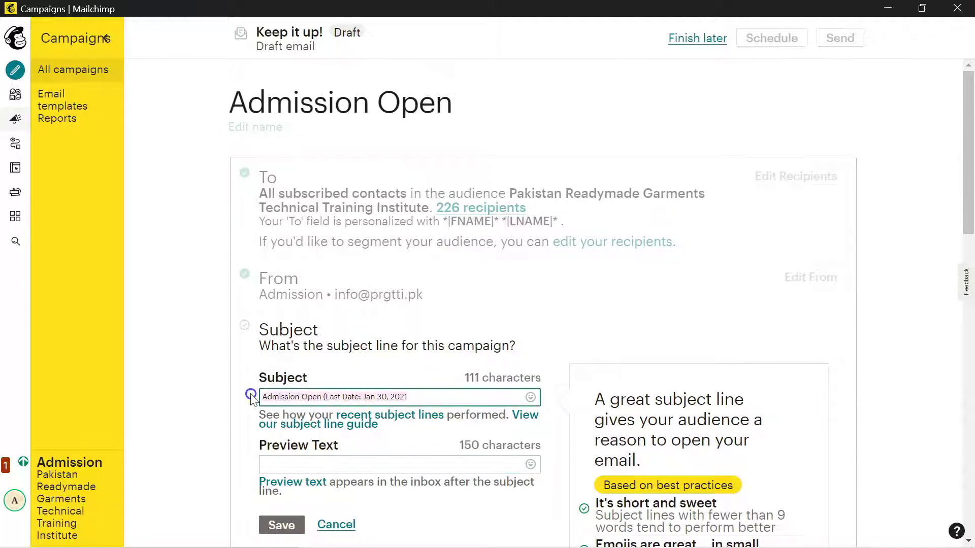
{"action": "left_click", "coordinate": [315, 464]}
{"action": "key", "text": "ctrl+v"}
{"action": "left_click", "coordinate": [450, 510]}
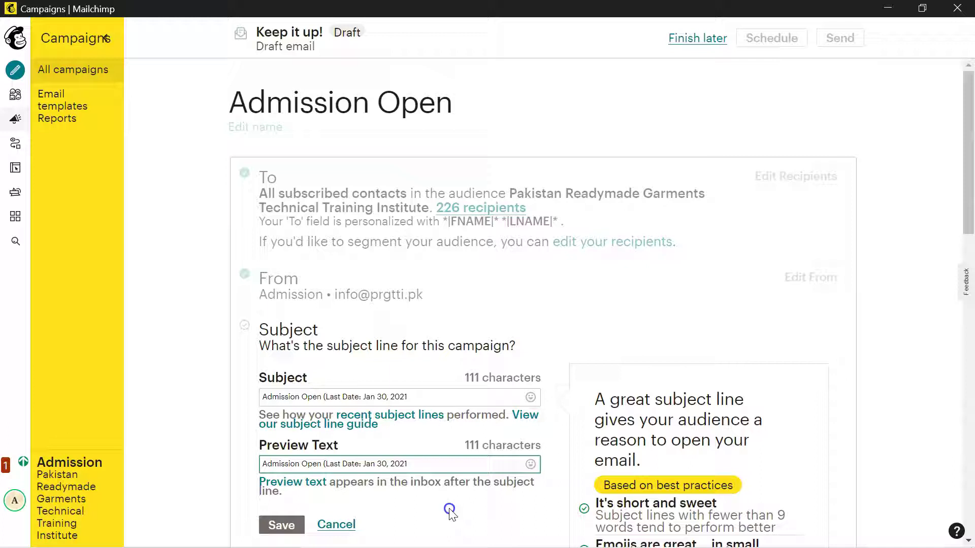
{"action": "scroll", "coordinate": [451, 512], "scroll_direction": "down", "scroll_amount": 2}
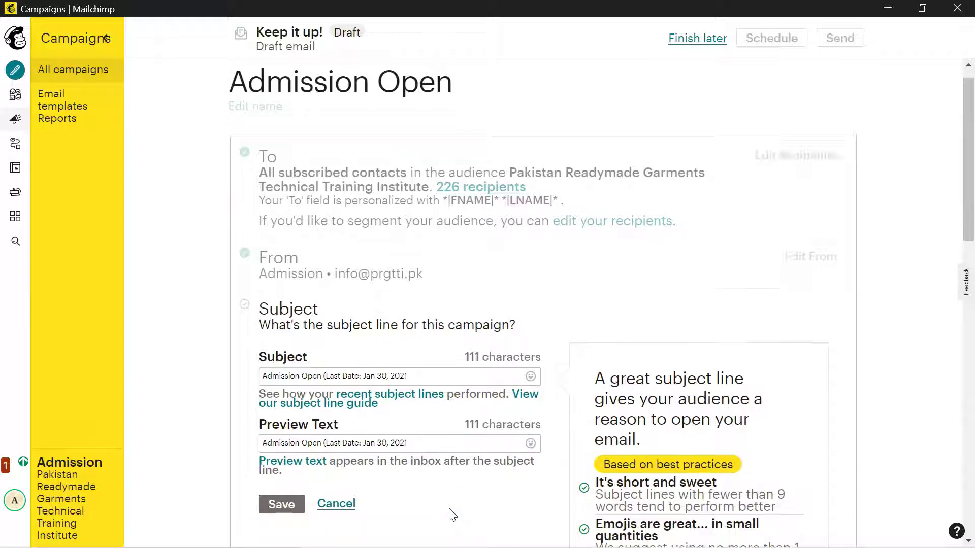
{"action": "left_click", "coordinate": [284, 450]}
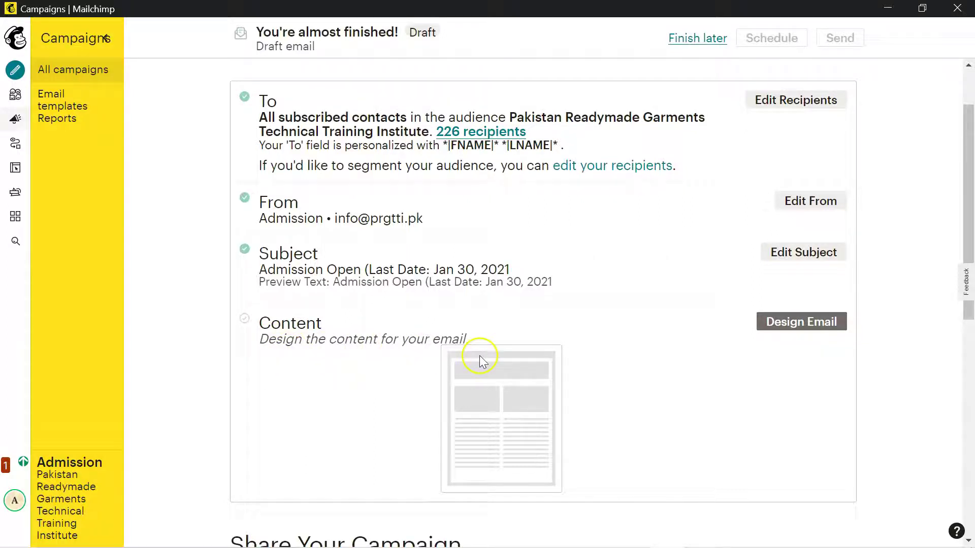
Step: Pick the basic 1 Column layout as the email's design template
{"action": "left_click", "coordinate": [803, 324]}
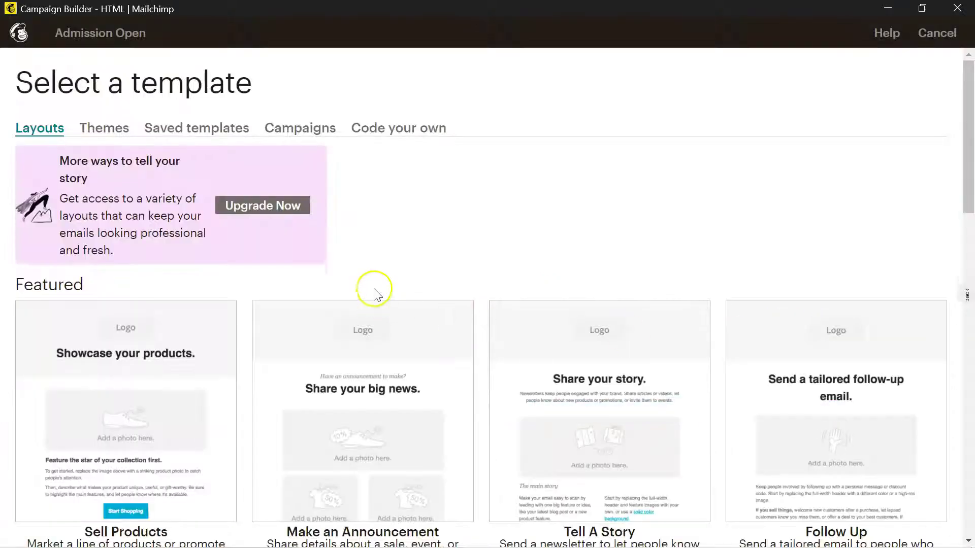
{"action": "key", "text": "ctrl+minus"}
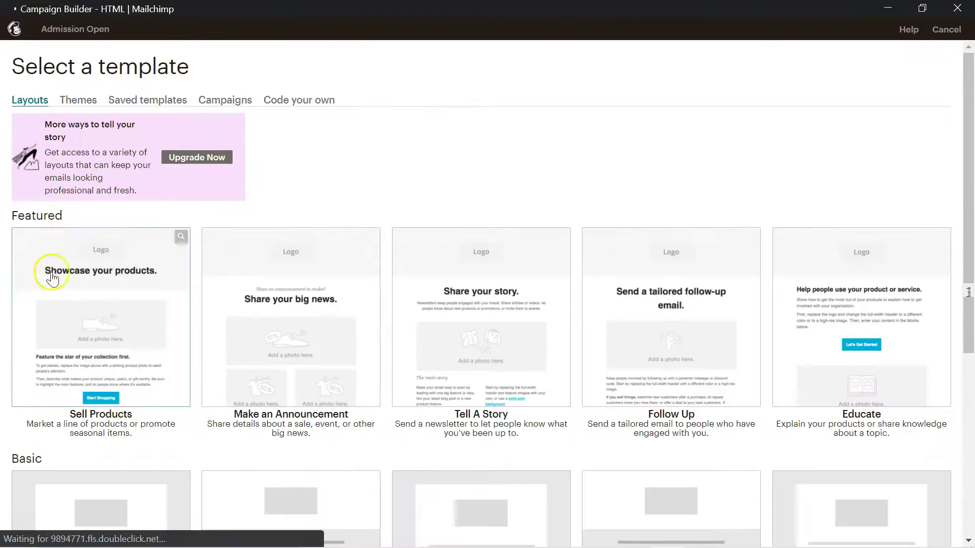
{"action": "scroll", "coordinate": [46, 284], "scroll_direction": "down", "scroll_amount": 3}
{"action": "scroll", "coordinate": [73, 318], "scroll_direction": "down", "scroll_amount": 3}
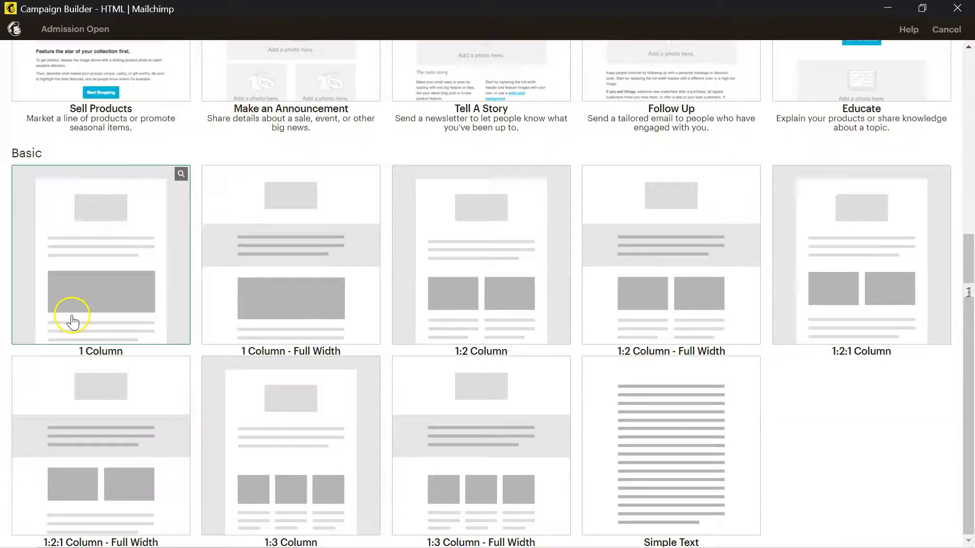
{"action": "scroll", "coordinate": [250, 305], "scroll_direction": "up", "scroll_amount": 5}
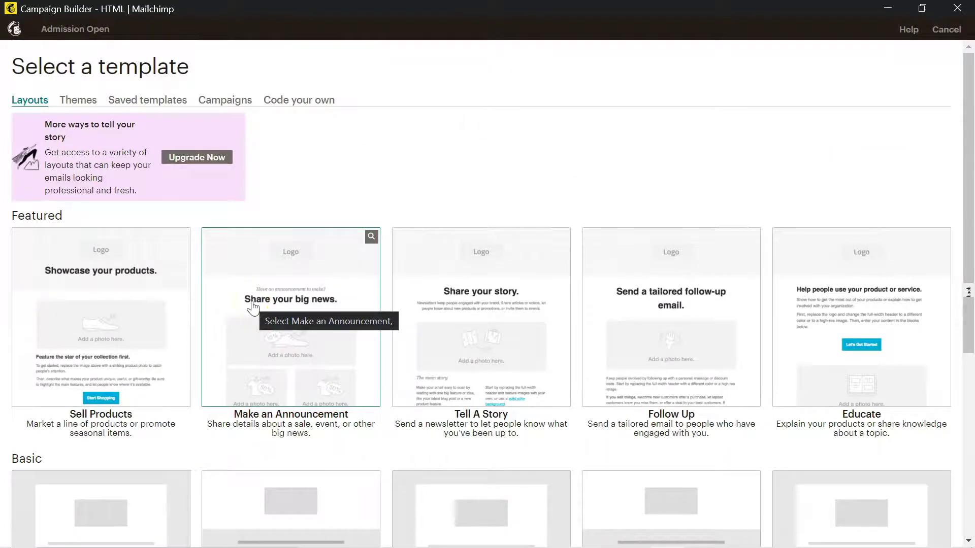
{"action": "scroll", "coordinate": [249, 308], "scroll_direction": "down", "scroll_amount": 4}
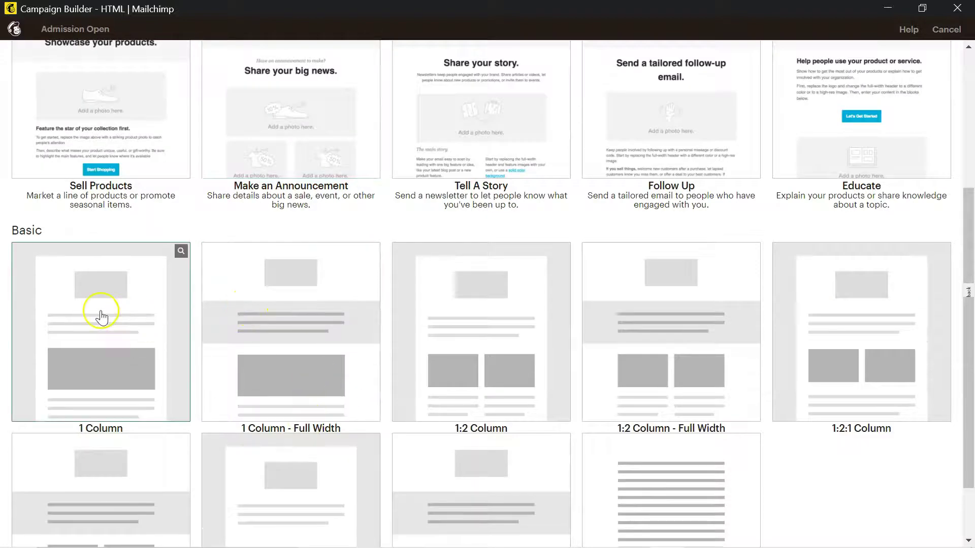
{"action": "left_click", "coordinate": [101, 315]}
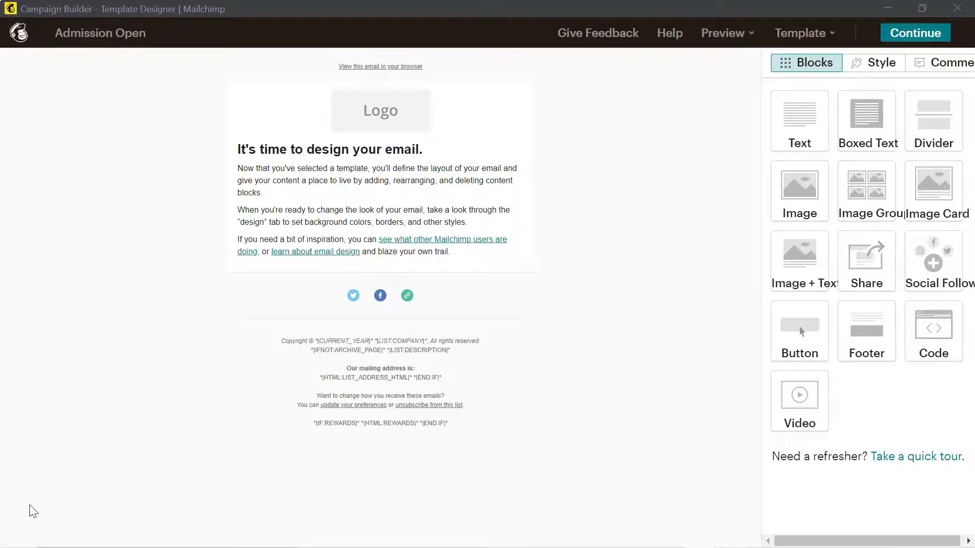
Step: Replace the header logo placeholder with prgtti-logo-192x182.jpg at about 75% display size and save
{"action": "left_click", "coordinate": [383, 108]}
{"action": "left_click", "coordinate": [853, 124]}
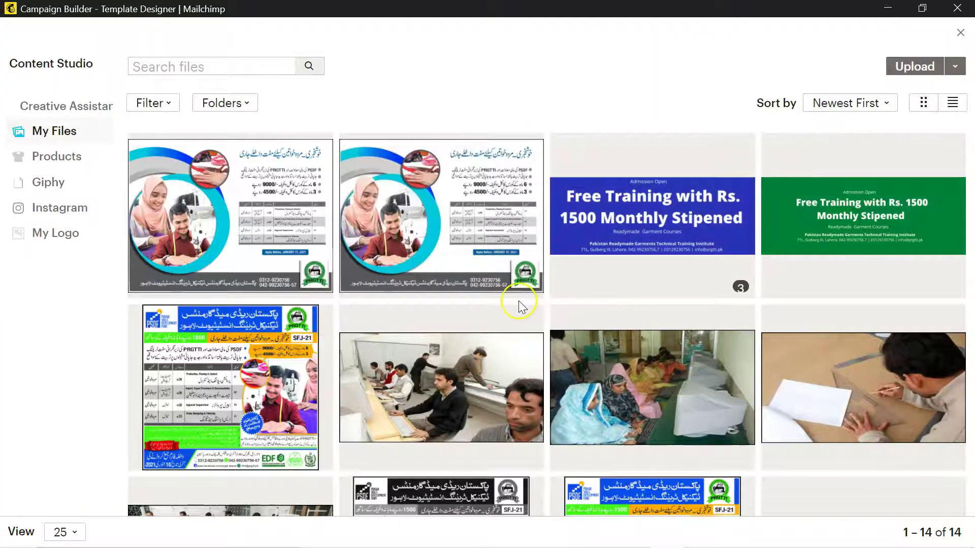
{"action": "scroll", "coordinate": [519, 305], "scroll_direction": "down", "scroll_amount": 5}
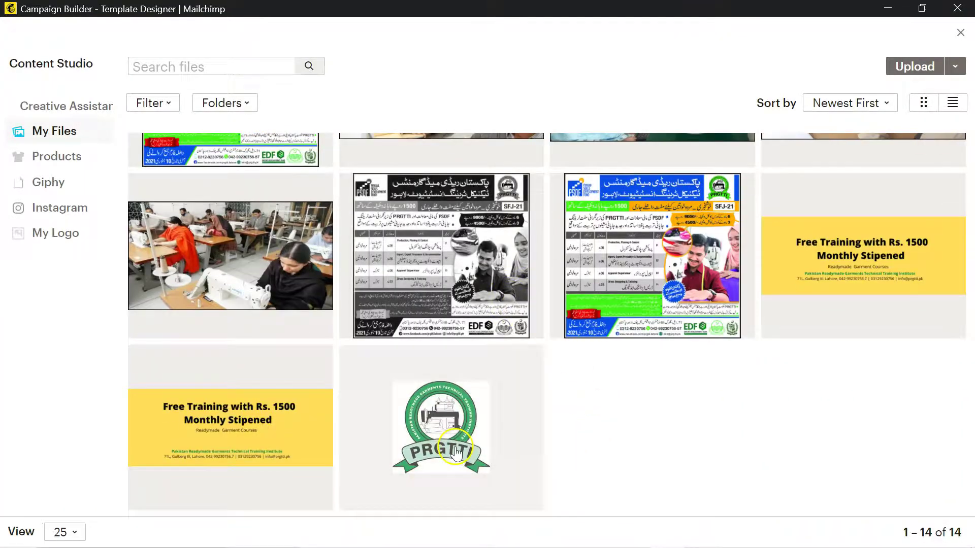
{"action": "left_click", "coordinate": [443, 426]}
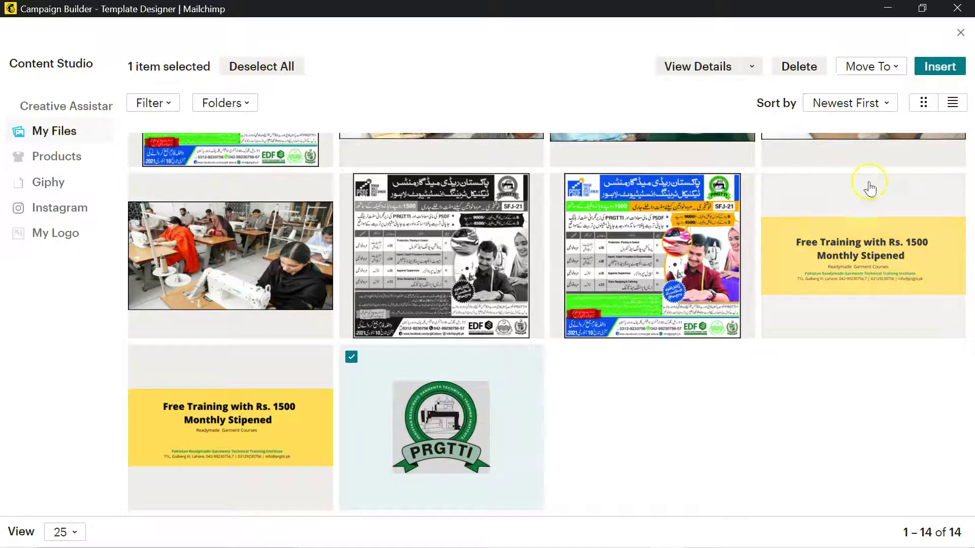
{"action": "left_click", "coordinate": [940, 67]}
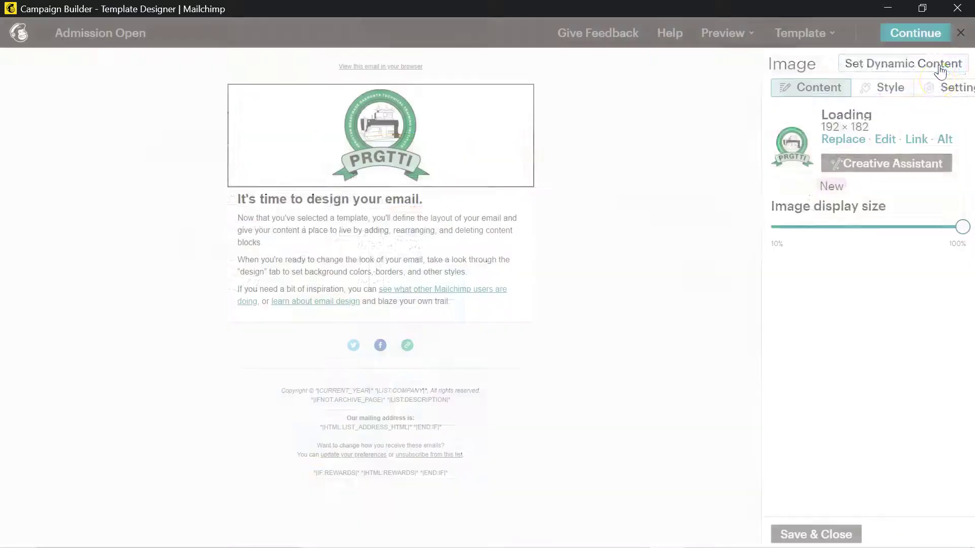
{"action": "left_click_drag", "start_coordinate": [962, 239], "coordinate": [891, 251]}
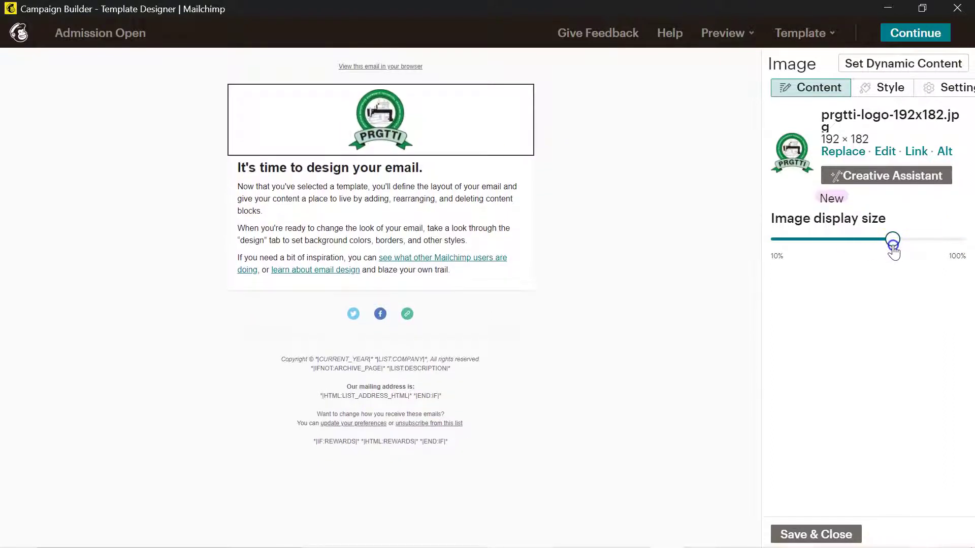
{"action": "left_click", "coordinate": [801, 535]}
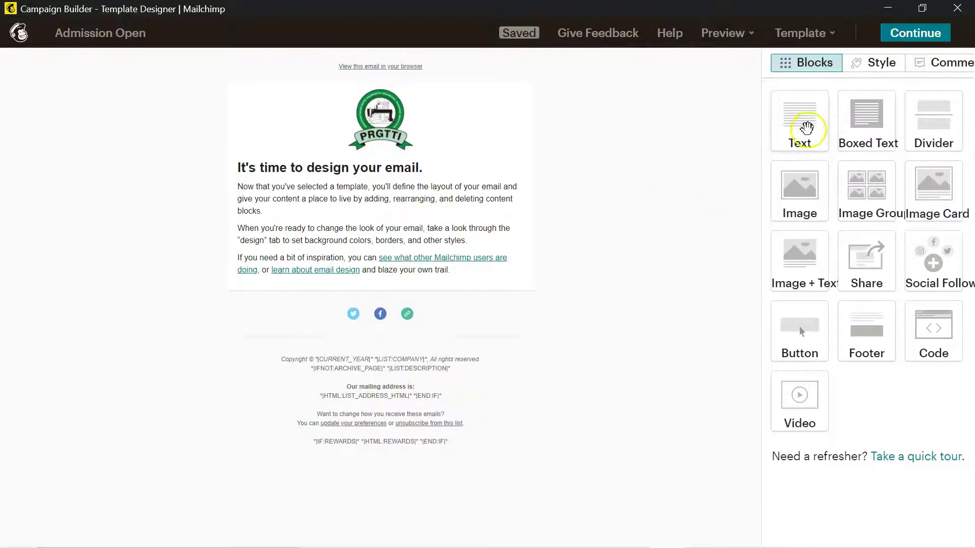
Step: Add a text block under the logo with the PRGTTI introduction and PSDF course paragraphs, fully justified
{"action": "left_click_drag", "start_coordinate": [807, 122], "coordinate": [450, 166]}
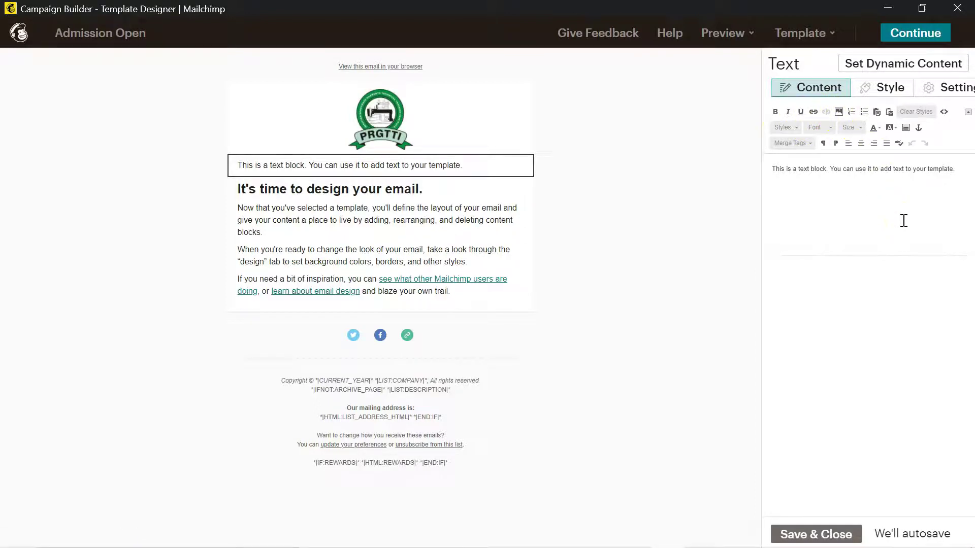
{"action": "left_click", "coordinate": [879, 248]}
{"action": "left_click", "coordinate": [772, 167]}
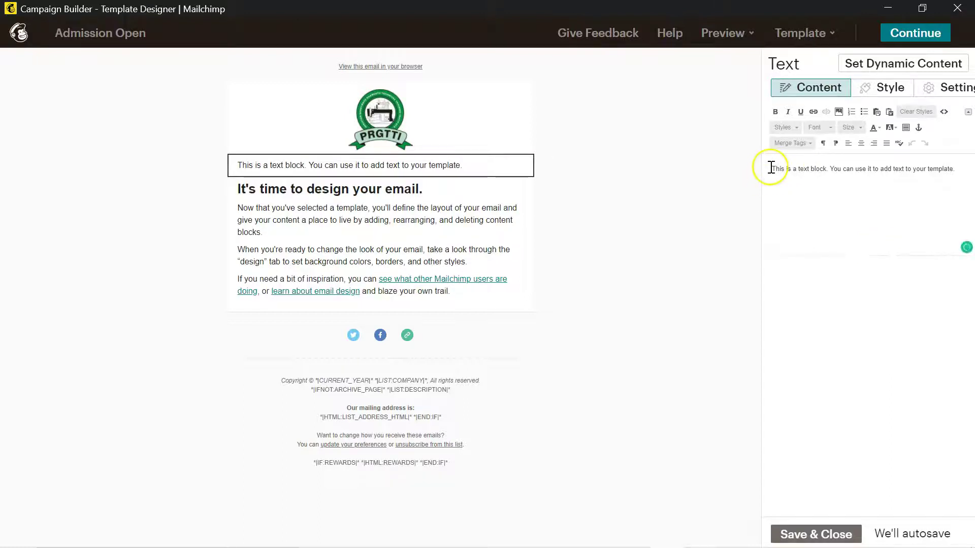
{"action": "type", "text": "Pakistan Readymade Garments Technical Training Institute (PRGTTI) was established in 2001, with a mission to offer technical and vocational programs that makes a meaningful contribution towards global industry development. Since its inception, in the technical training industry, PRGTTI has built rapport in the industry for its quality training programs. PRGTTI in collaboration with Punjab Skills Development Fund (PSDF) is offering the following courses on a free of cost basis. Detail is given below."}
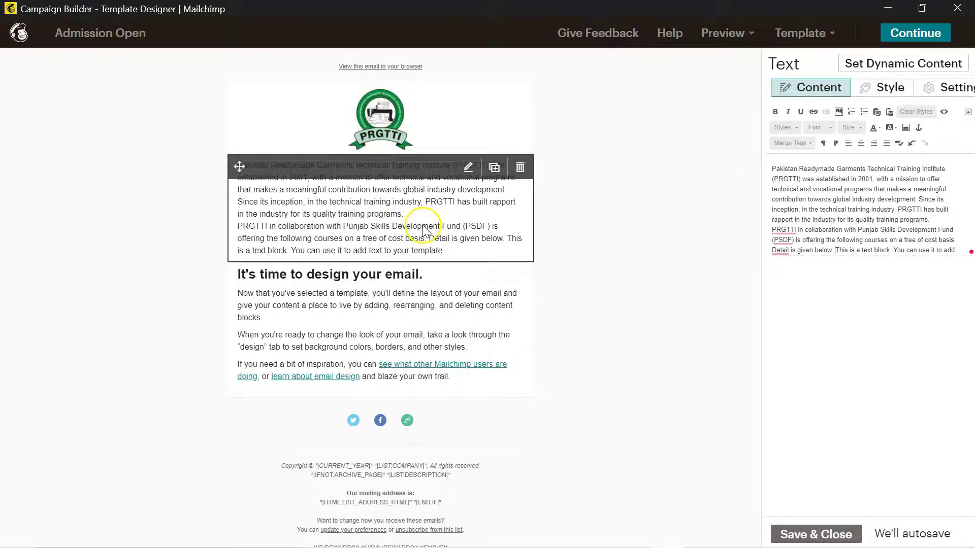
{"action": "left_click", "coordinate": [887, 143]}
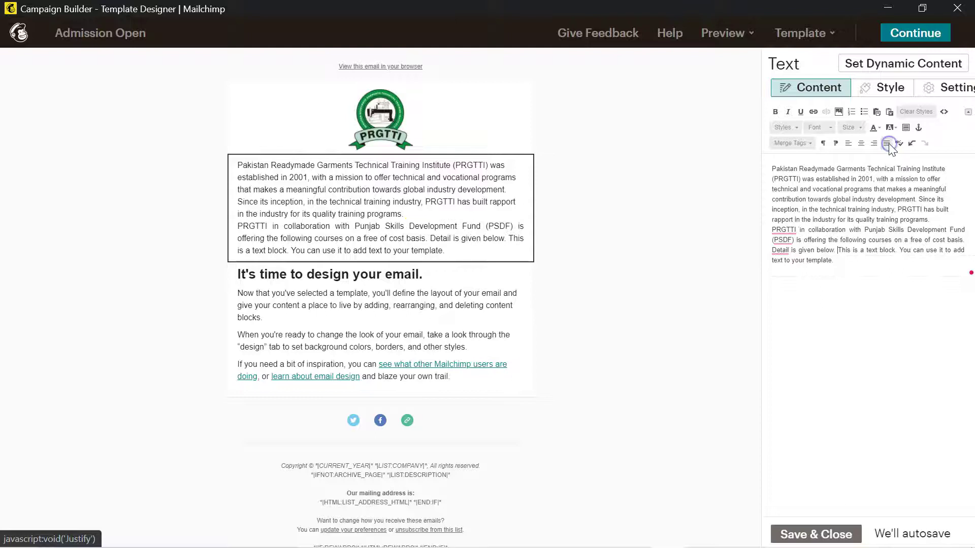
{"action": "left_click_drag", "start_coordinate": [838, 266], "coordinate": [774, 169]}
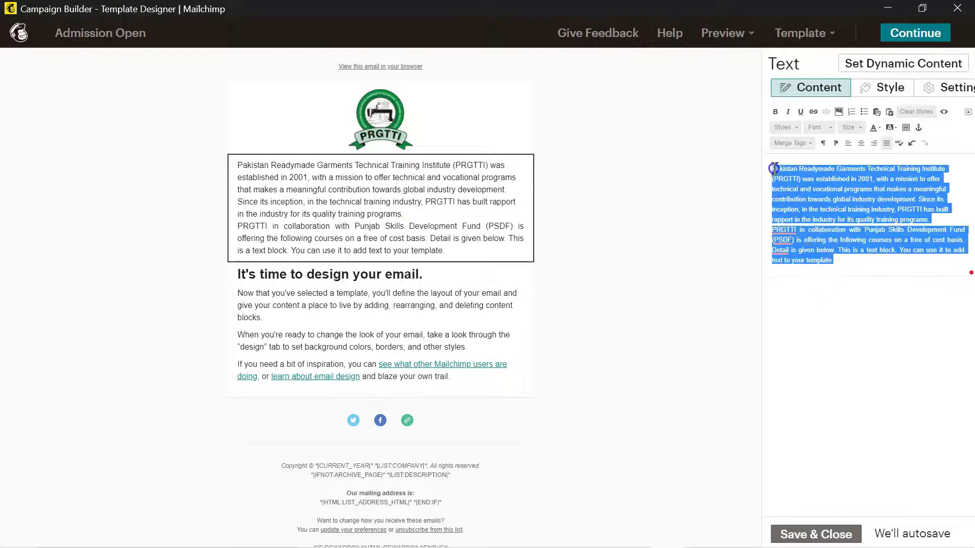
{"action": "left_click", "coordinate": [887, 143]}
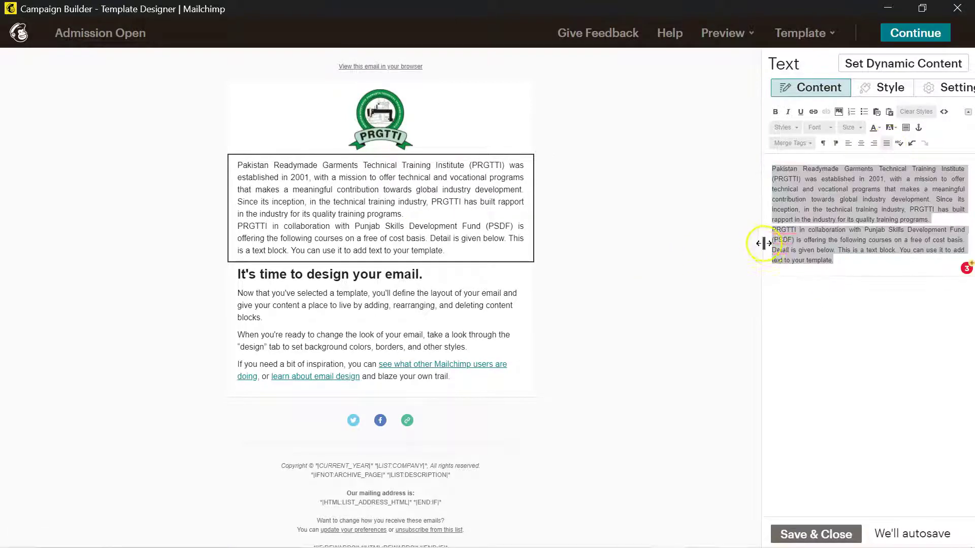
{"action": "left_click", "coordinate": [886, 144]}
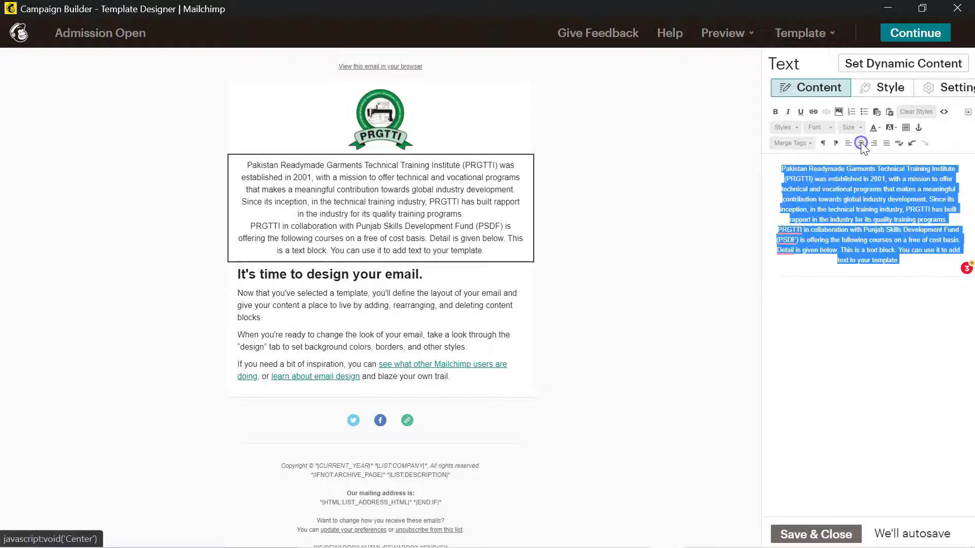
{"action": "left_click", "coordinate": [886, 143]}
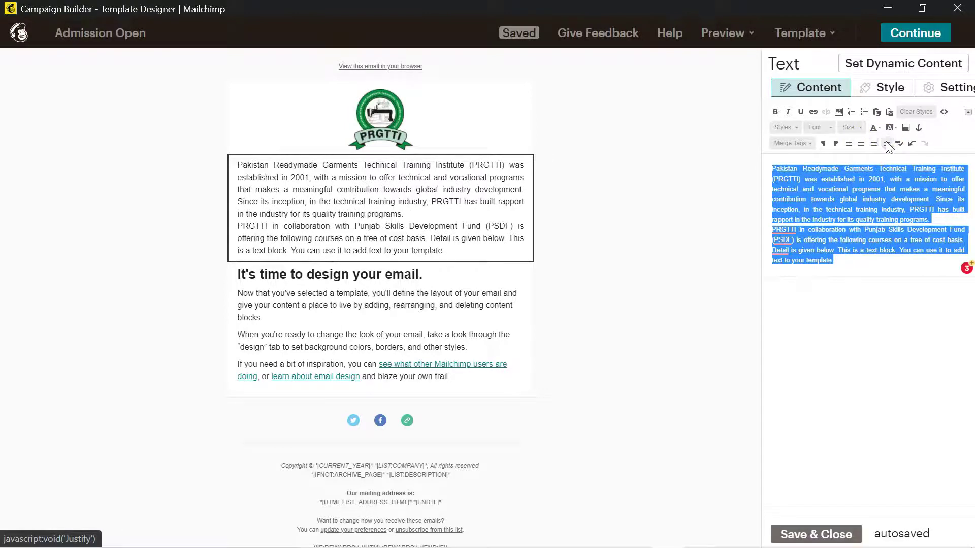
{"action": "left_click", "coordinate": [813, 533]}
Step: Add an image block below the introduction holding the 'Admission Open Jan 15, 2021.png' flyer
{"action": "left_click", "coordinate": [630, 223]}
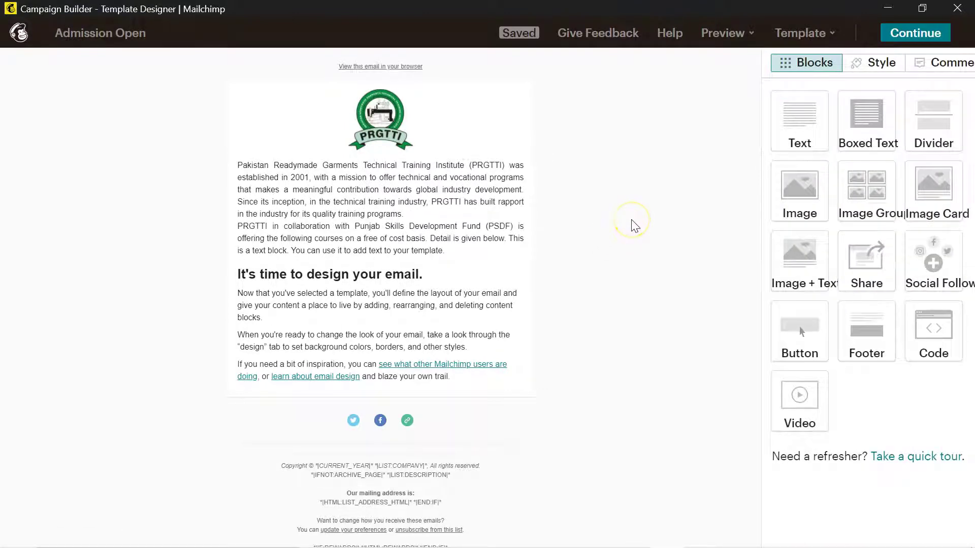
{"action": "left_click_drag", "start_coordinate": [797, 182], "coordinate": [403, 271]}
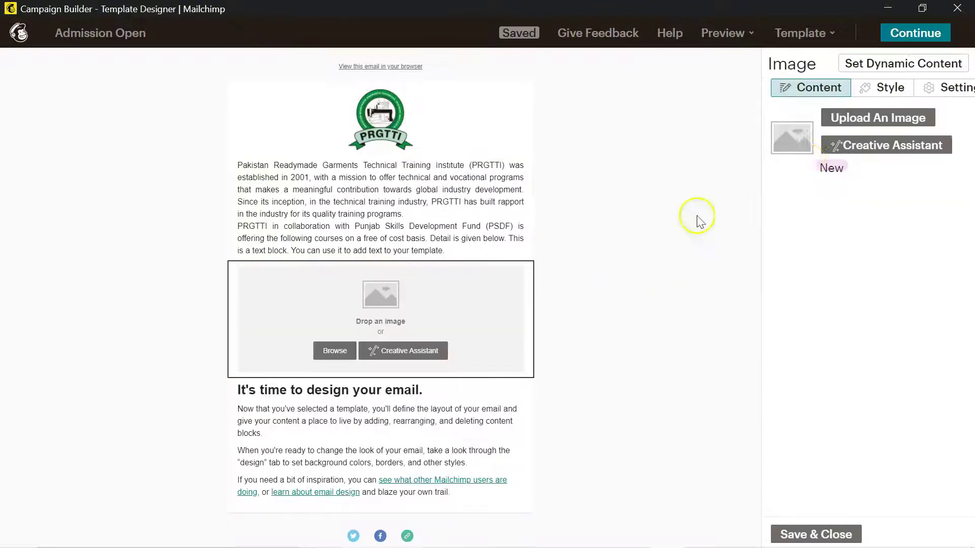
{"action": "left_click", "coordinate": [855, 118]}
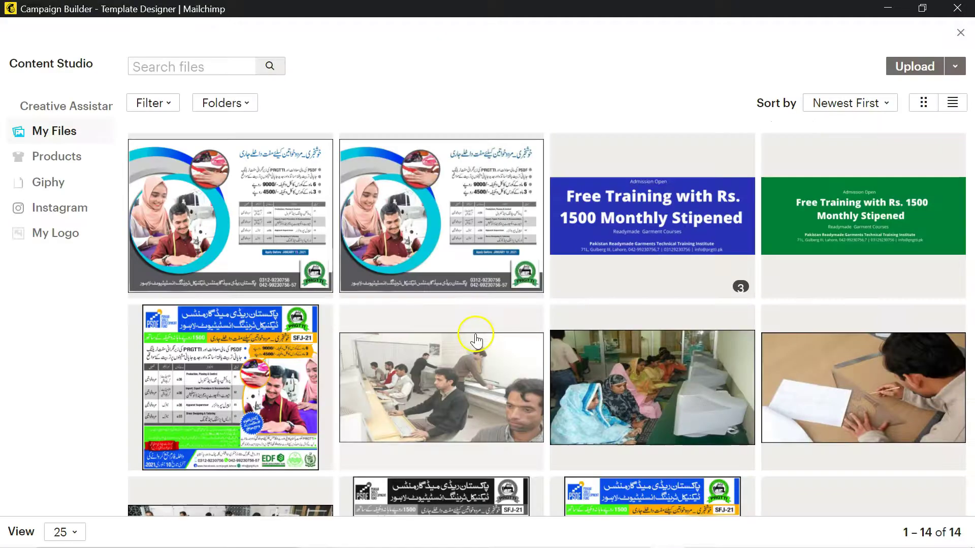
{"action": "left_click", "coordinate": [280, 250]}
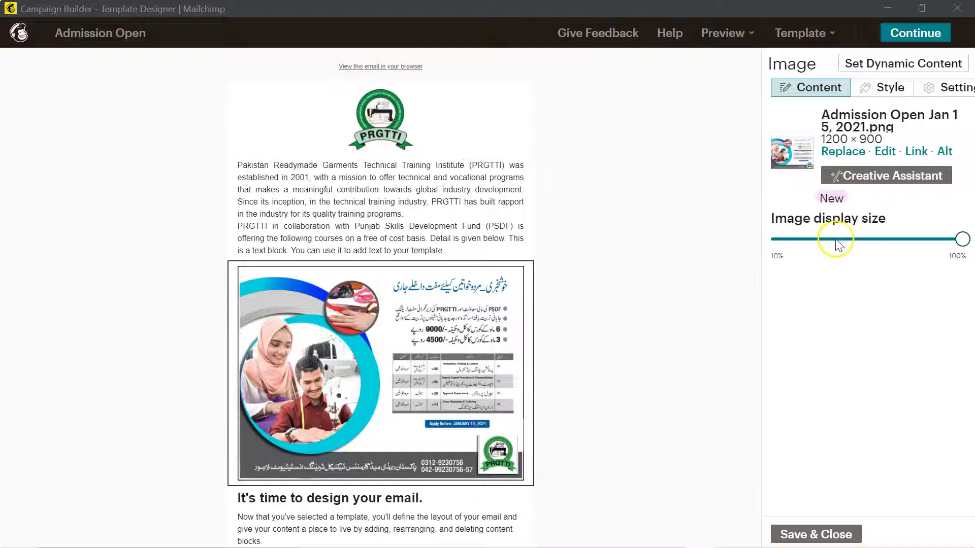
{"action": "mouse_move", "coordinate": [963, 239]}
{"action": "left_mouse_down"}
{"action": "mouse_move", "coordinate": [864, 242]}
{"action": "mouse_move", "coordinate": [873, 252]}
{"action": "mouse_move", "coordinate": [968, 247]}
{"action": "left_mouse_up"}
Step: Save the flyer, then add a justified Japanese and Korean machinery paragraph beneath it, correcting 'tolls' to 'tools'
{"action": "left_click", "coordinate": [785, 535]}
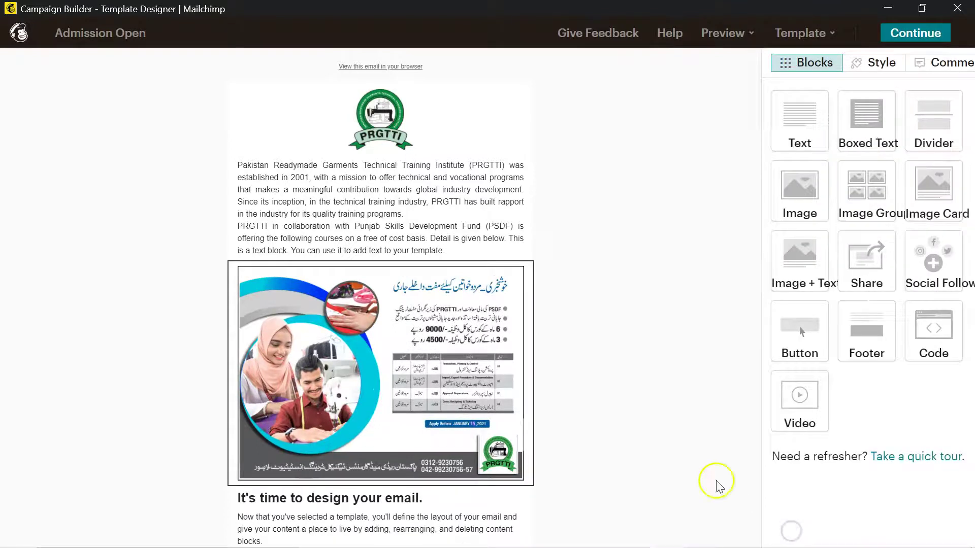
{"action": "scroll", "coordinate": [604, 303], "scroll_direction": "down", "scroll_amount": 2}
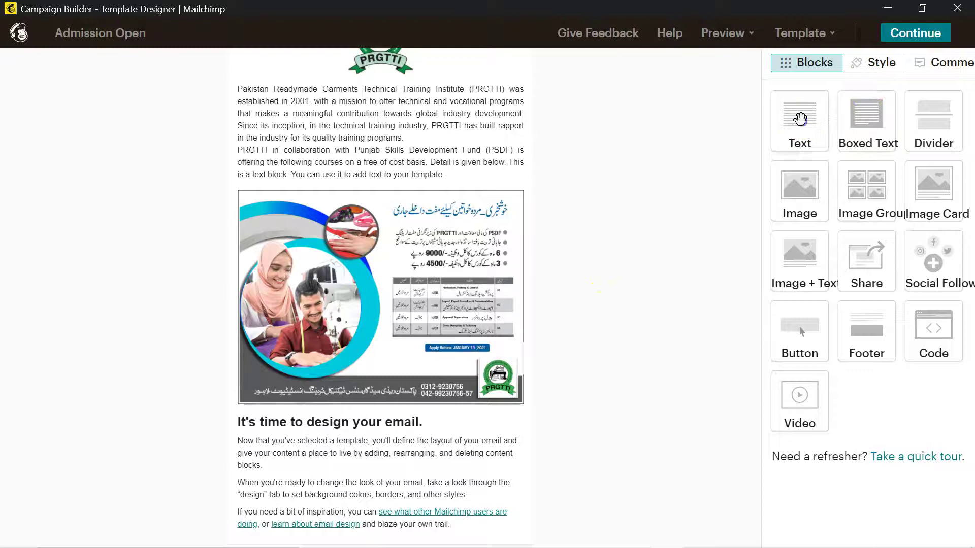
{"action": "left_click_drag", "start_coordinate": [800, 118], "coordinate": [383, 423]}
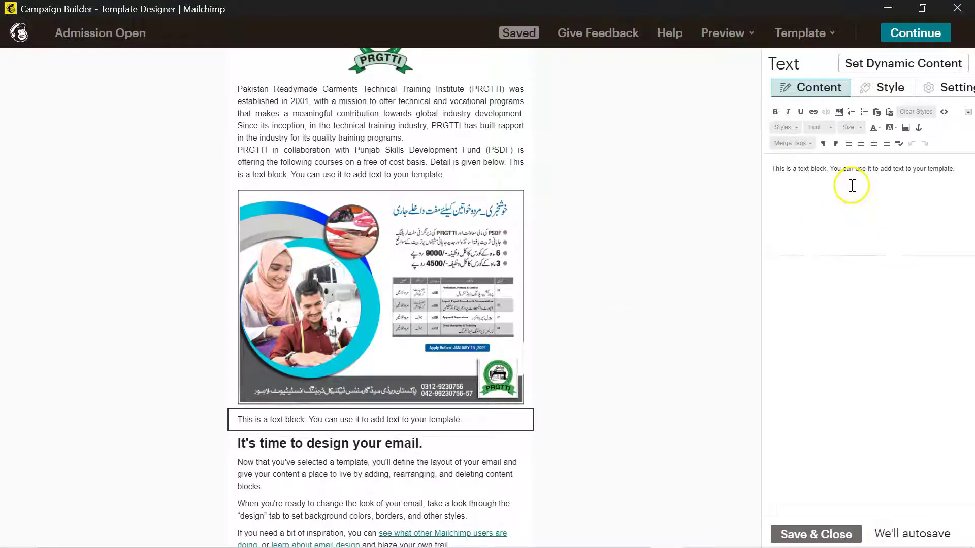
{"action": "left_click", "coordinate": [772, 167]}
{"action": "type", "text": "PRGTTI is equipped with the latest Japanese and Korean Machinery. All labs are fully equipped with latest tolls and equipment required for the training."}
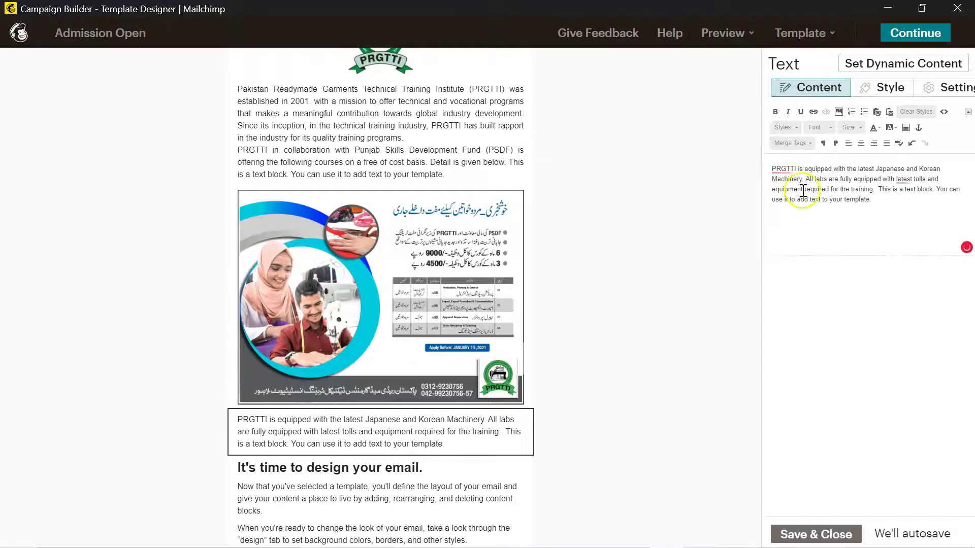
{"action": "left_click_drag", "start_coordinate": [815, 204], "coordinate": [765, 157]}
{"action": "key", "text": "ctrl+j"}
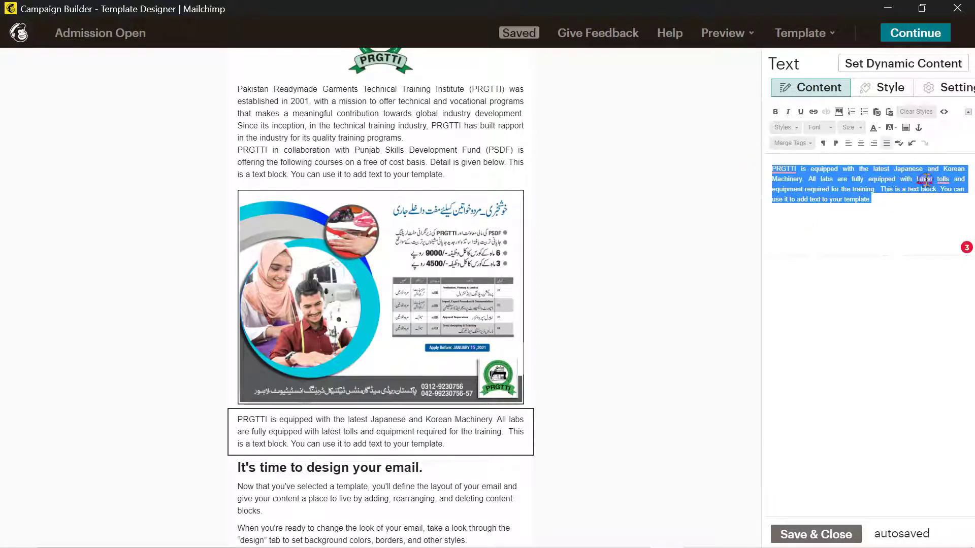
{"action": "left_click", "coordinate": [925, 179]}
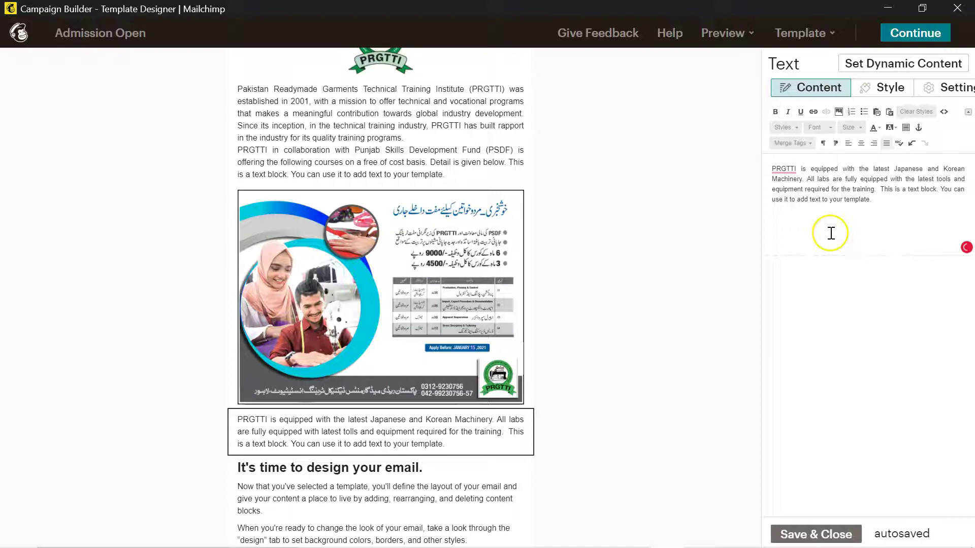
{"action": "left_click", "coordinate": [802, 535]}
{"action": "scroll", "coordinate": [630, 312], "scroll_direction": "down", "scroll_amount": 3}
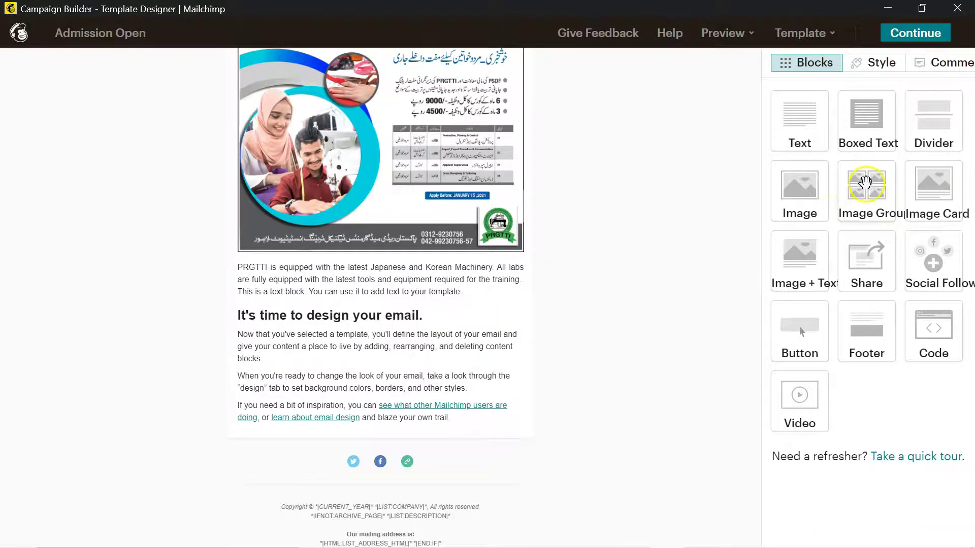
Step: Add an image group below the machinery paragraph with the computer lab classroom photo in the first slot
{"action": "left_click_drag", "start_coordinate": [866, 181], "coordinate": [605, 289]}
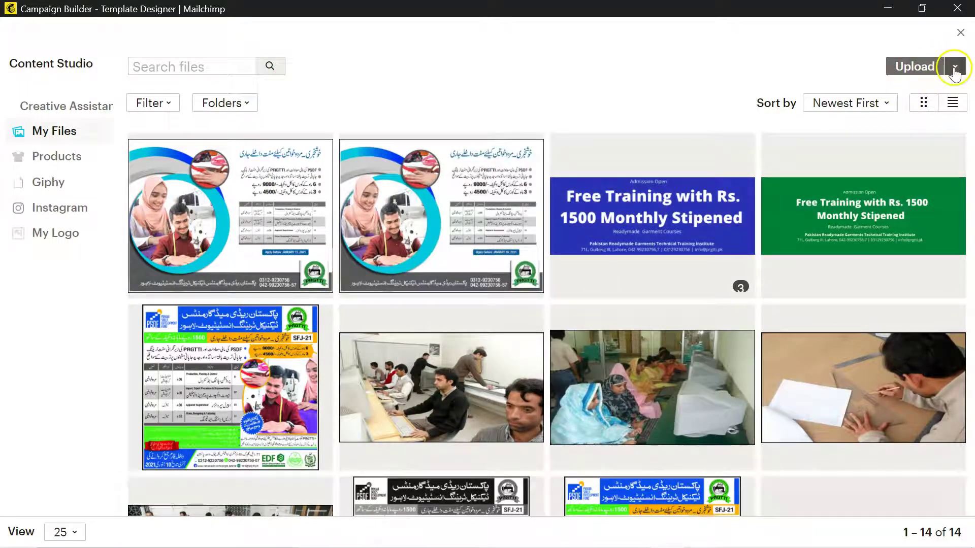
{"action": "left_click", "coordinate": [954, 66]}
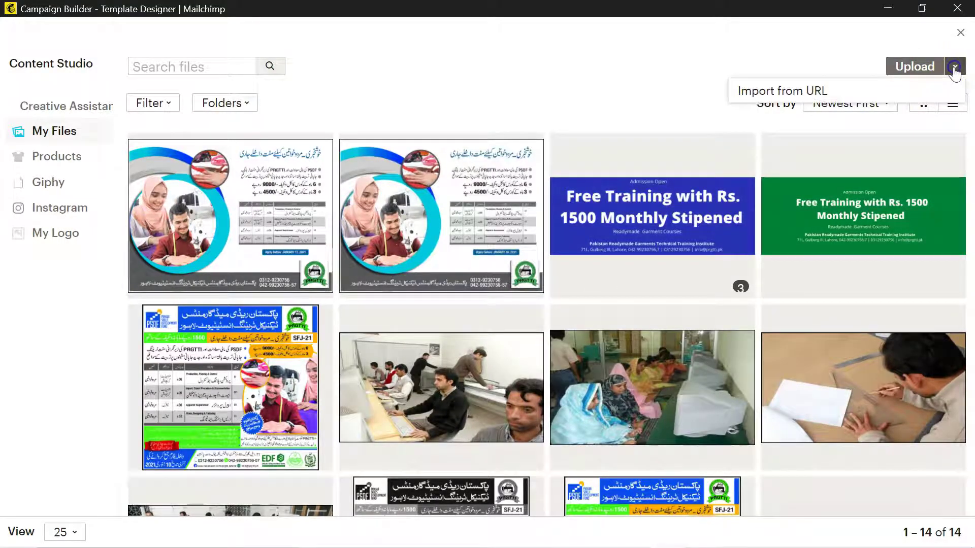
{"action": "left_click", "coordinate": [915, 65]}
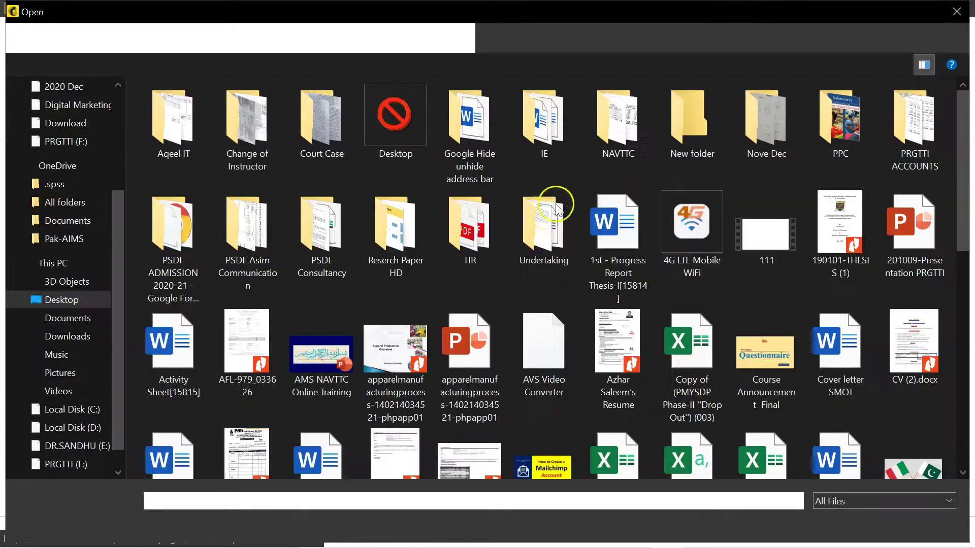
{"action": "key", "text": "Escape"}
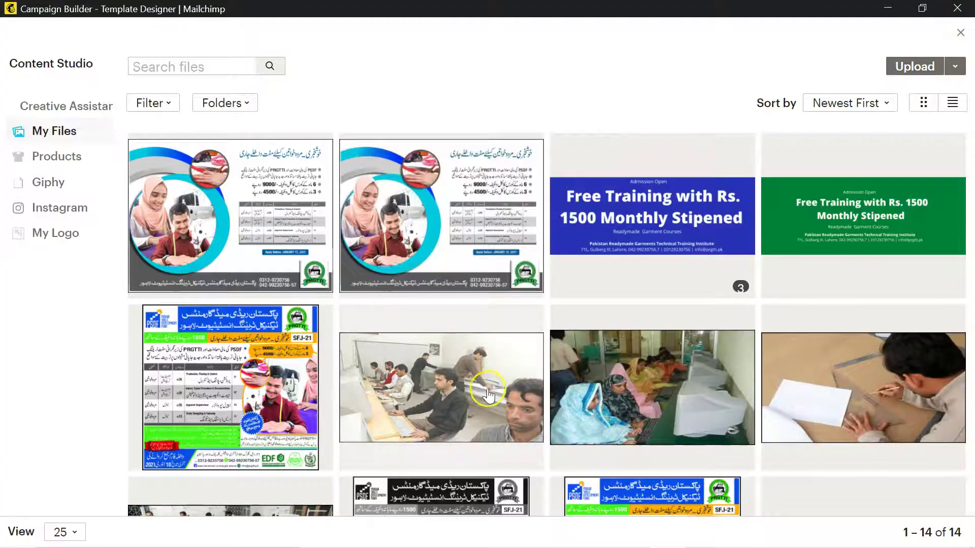
{"action": "scroll", "coordinate": [486, 396], "scroll_direction": "down", "scroll_amount": 2}
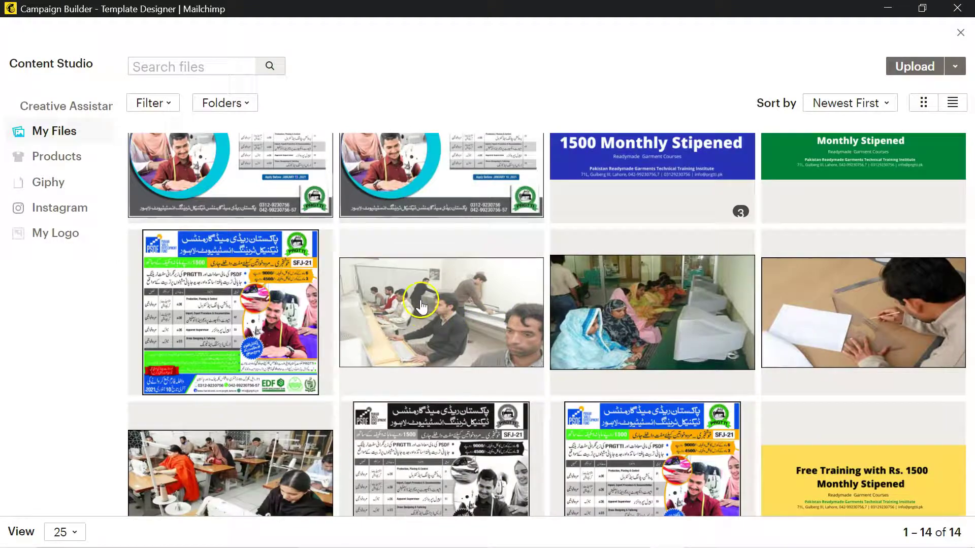
{"action": "left_click", "coordinate": [421, 307]}
{"action": "left_click", "coordinate": [940, 66]}
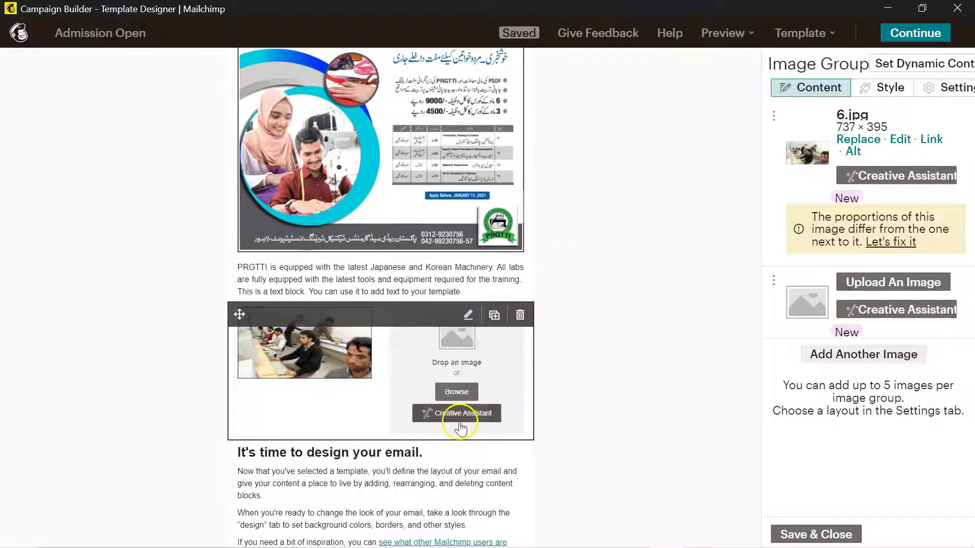
Step: Insert the photo of the man marking paper into the second image slot
{"action": "left_click", "coordinate": [460, 392]}
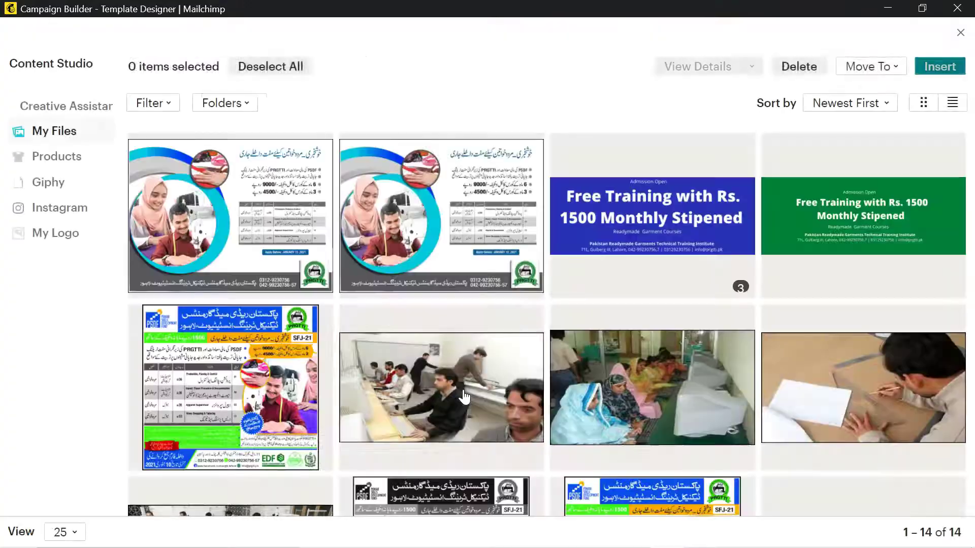
{"action": "scroll", "coordinate": [504, 428], "scroll_direction": "down", "scroll_amount": 4}
{"action": "scroll", "coordinate": [559, 396], "scroll_direction": "up", "scroll_amount": 2}
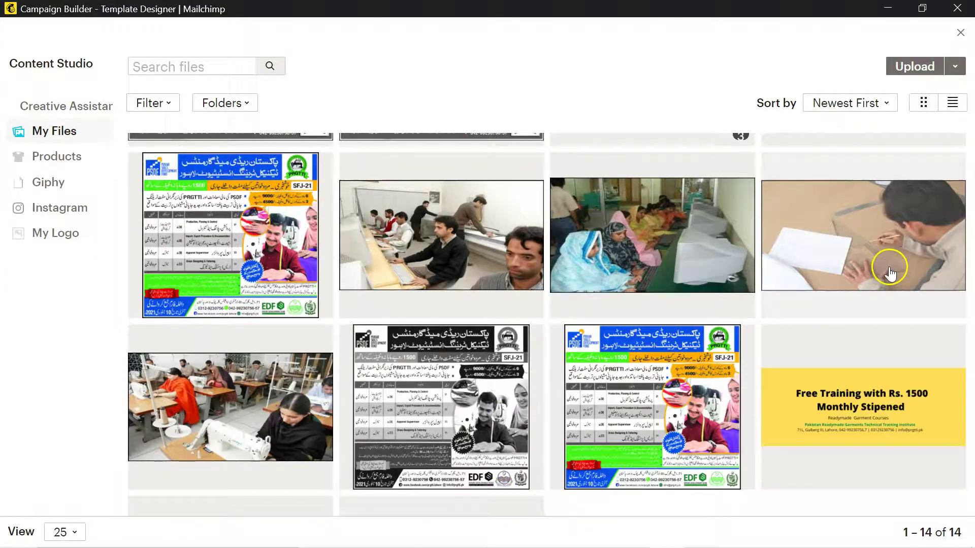
{"action": "left_click", "coordinate": [870, 246]}
{"action": "left_click", "coordinate": [940, 67]}
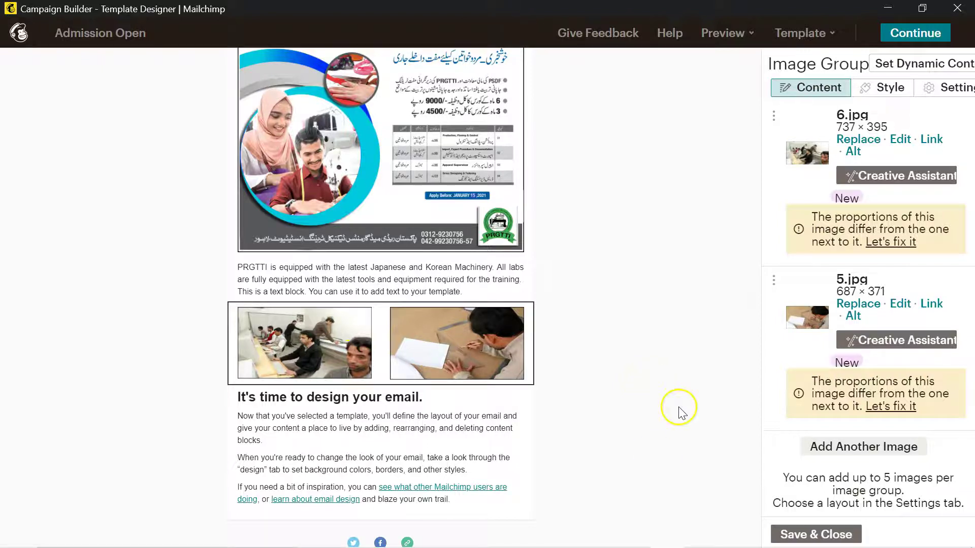
Step: Paste the nominations-and-clarification paragraph over the sample text, justify it, and set font size 14
{"action": "left_click", "coordinate": [482, 446]}
{"action": "left_click_drag", "start_coordinate": [792, 290], "coordinate": [772, 170]}
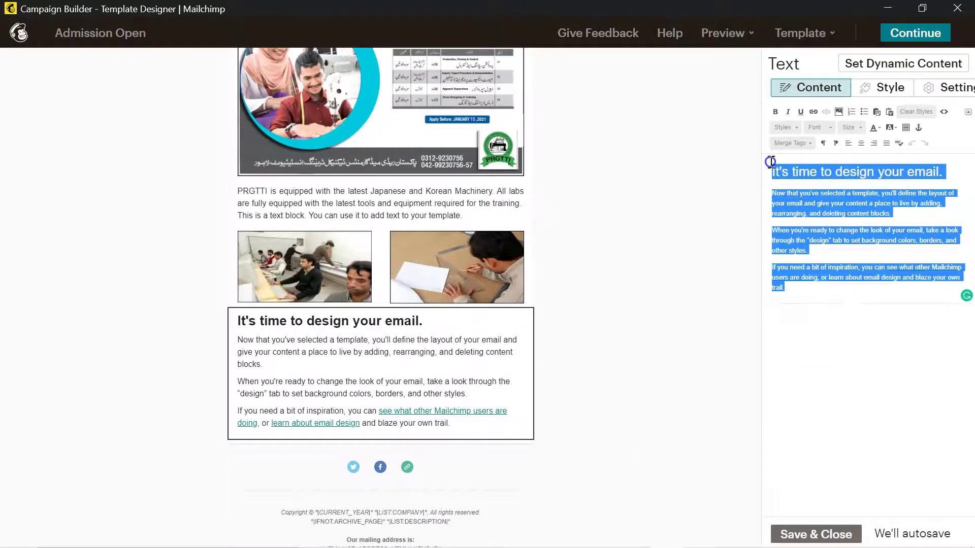
{"action": "type", "text": "You are kindly requested to send your nominations for the above courses. You are welcome for any further clarification."}
{"action": "left_click_drag", "start_coordinate": [845, 248], "coordinate": [777, 182]}
{"action": "left_click", "coordinate": [886, 143]}
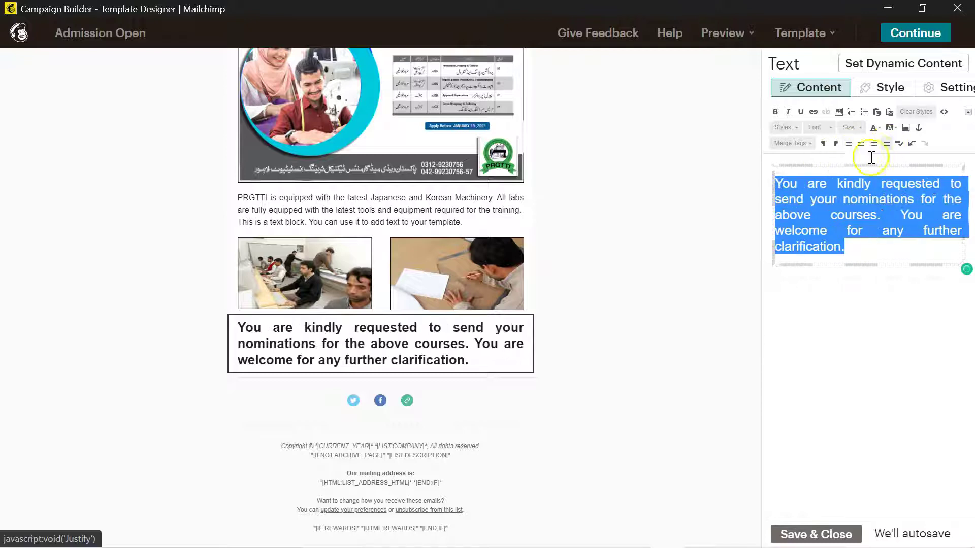
{"action": "left_click", "coordinate": [854, 127]}
{"action": "left_click", "coordinate": [852, 157]}
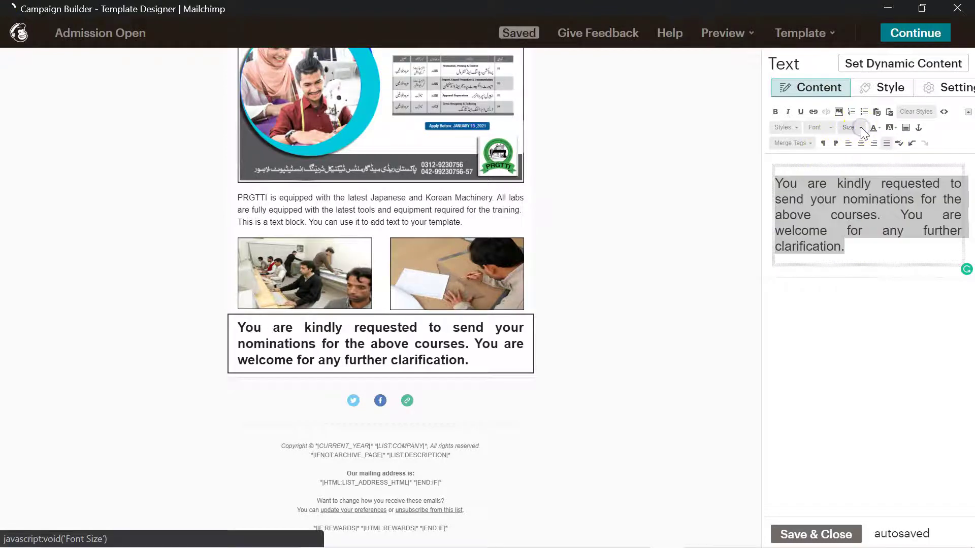
{"action": "left_click", "coordinate": [853, 127]}
{"action": "left_click", "coordinate": [849, 194]}
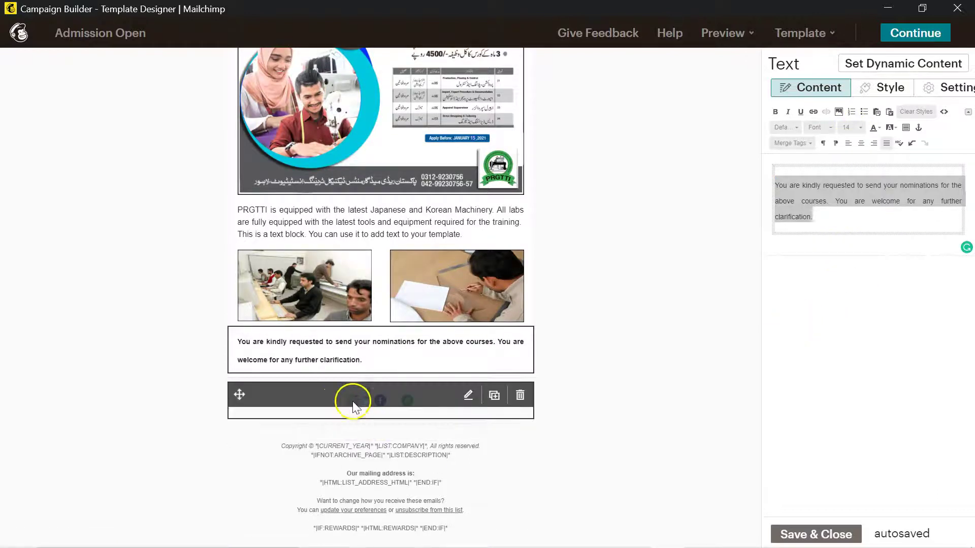
{"action": "left_click", "coordinate": [382, 406]}
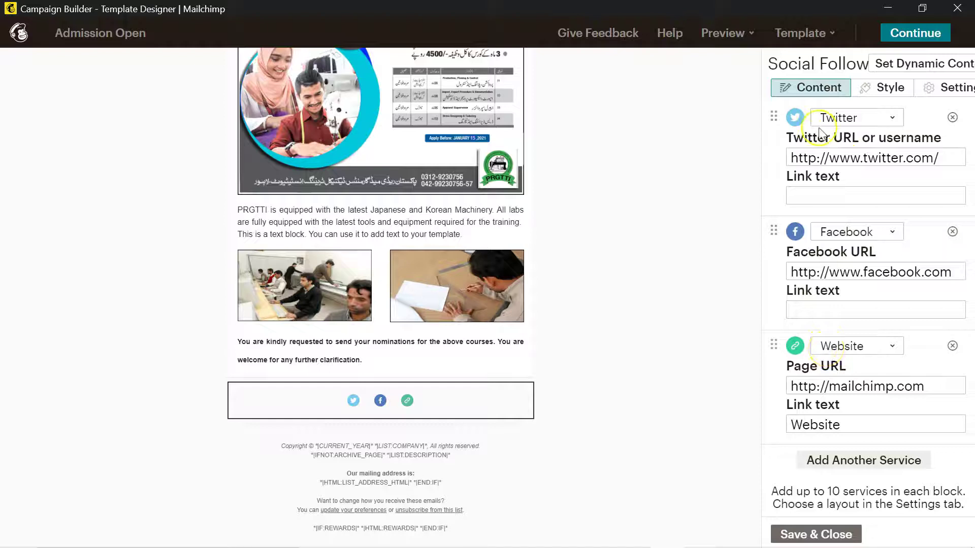
{"action": "left_click", "coordinate": [954, 118]}
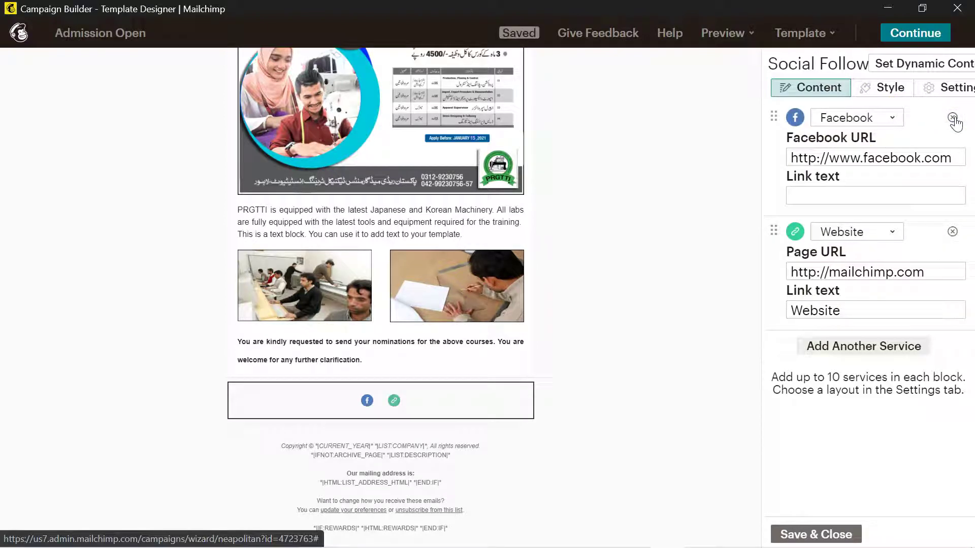
{"action": "left_click", "coordinate": [841, 194]}
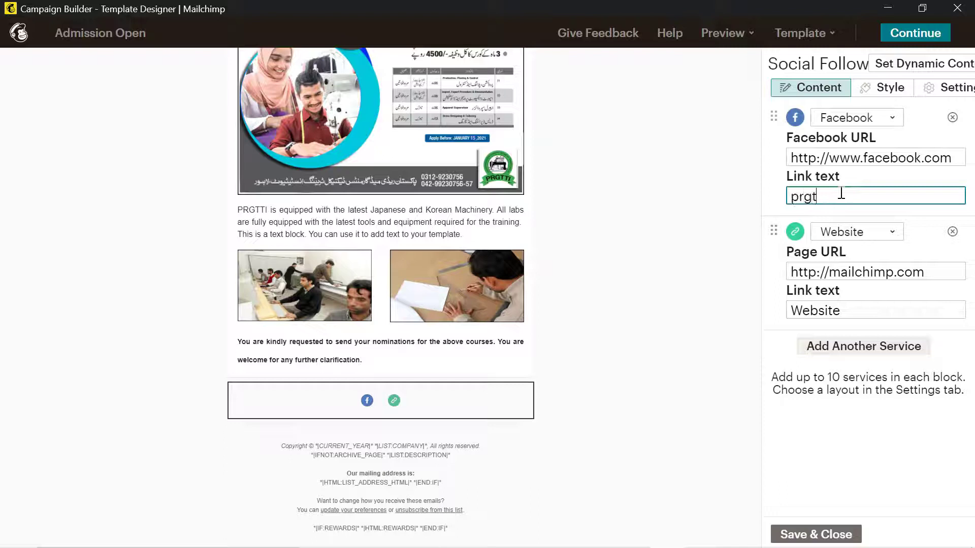
{"action": "type", "text": "prgtti/facebook"}
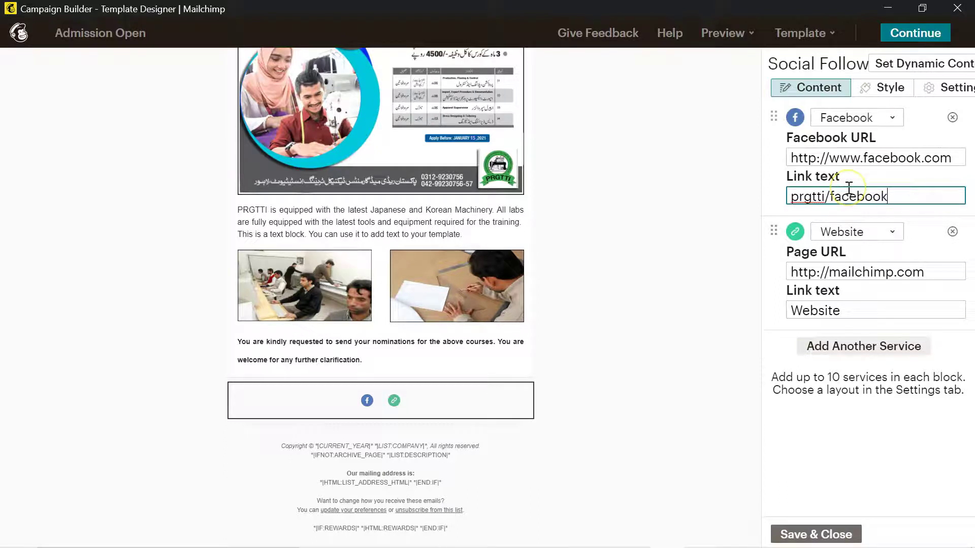
{"action": "left_click", "coordinate": [801, 309]}
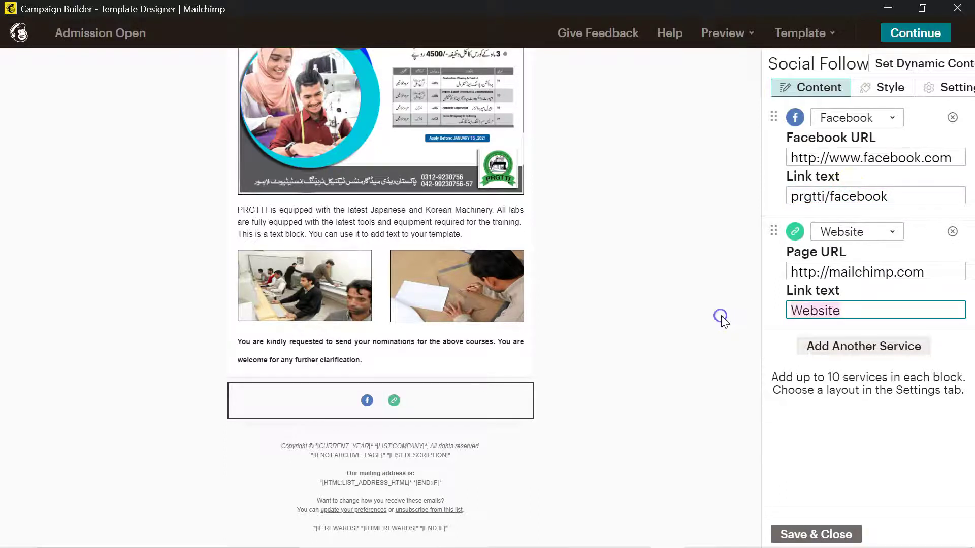
{"action": "type", "text": "www.prgtti.pk"}
{"action": "left_click", "coordinate": [818, 534]}
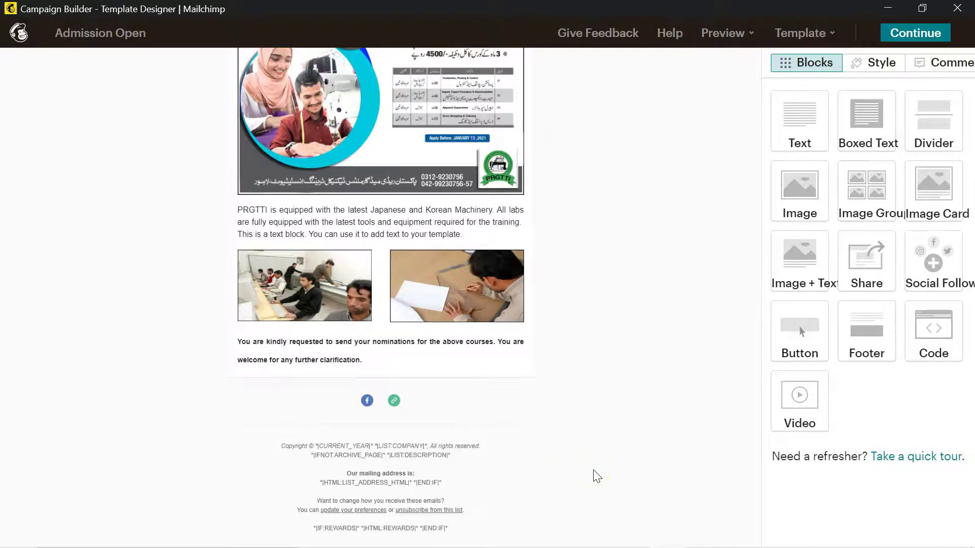
Step: Paste the institute's name, address and phone numbers over the footer's template text and save
{"action": "left_click", "coordinate": [446, 469]}
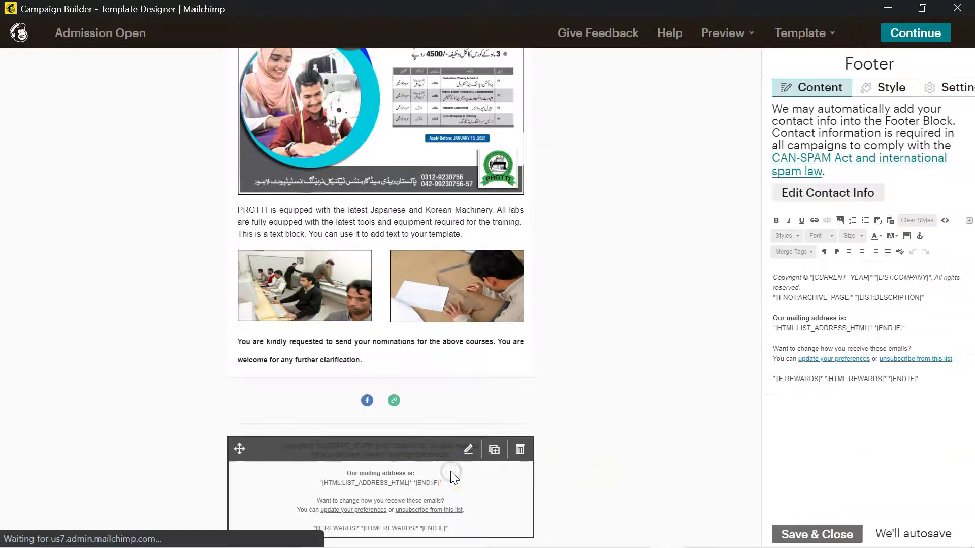
{"action": "left_click_drag", "start_coordinate": [930, 381], "coordinate": [768, 264]}
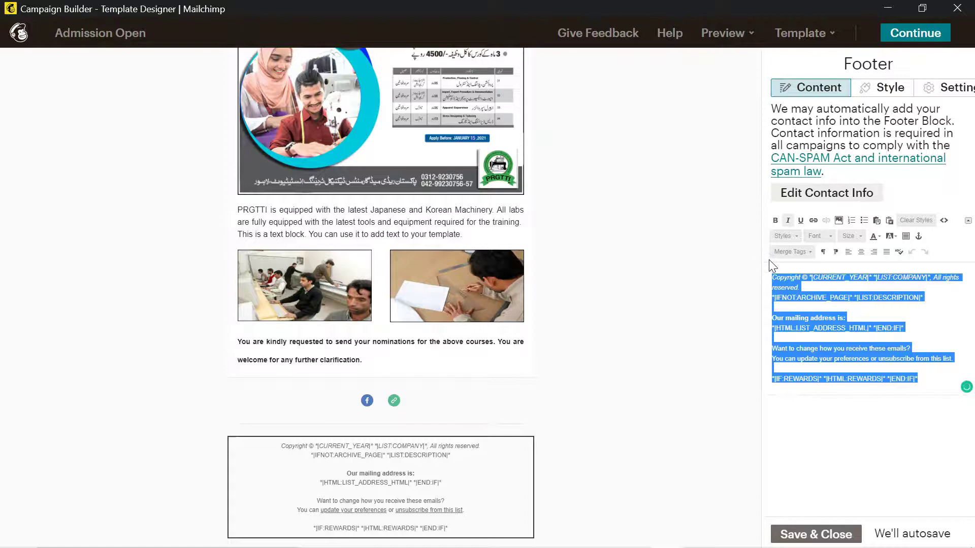
{"action": "key", "text": "ctrl+v"}
{"action": "left_click", "coordinate": [668, 427]}
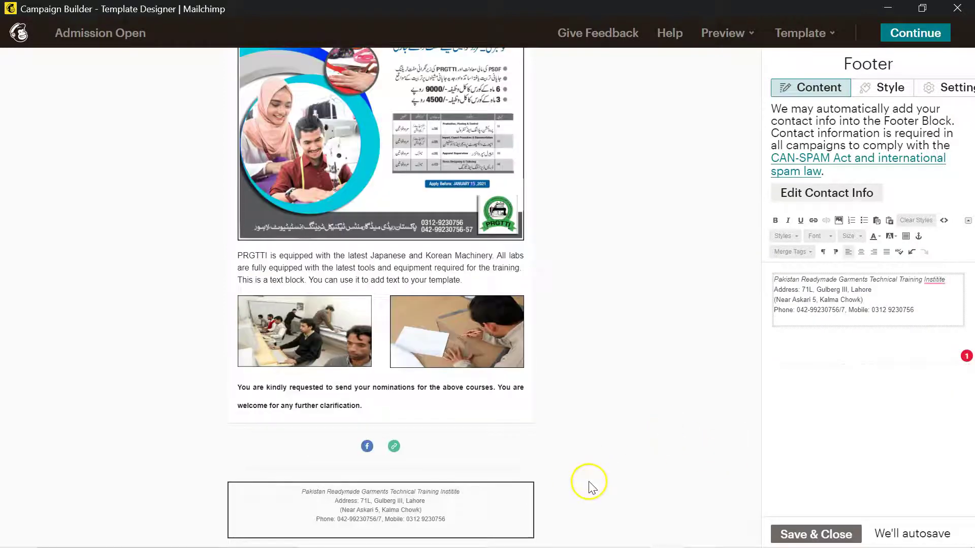
{"action": "left_click", "coordinate": [799, 531]}
{"action": "left_click", "coordinate": [640, 360]}
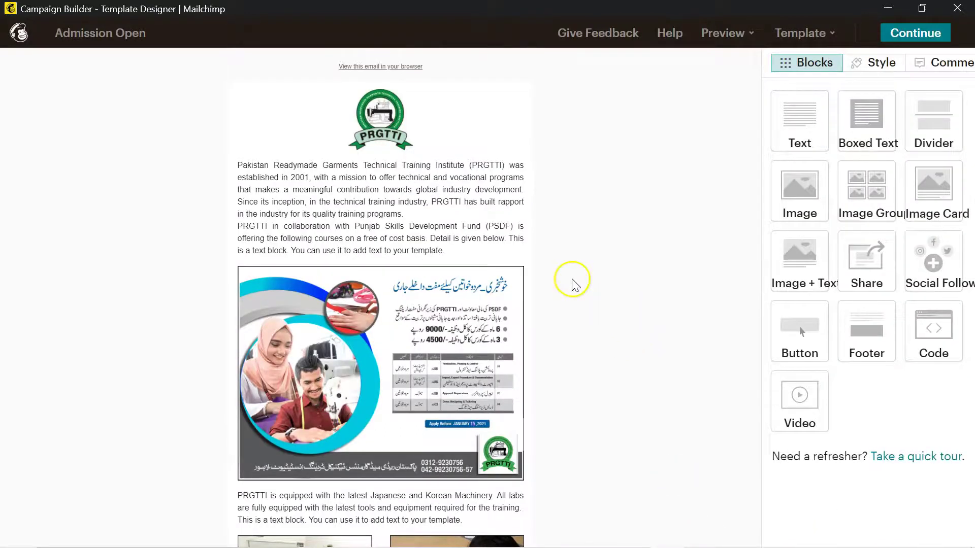
{"action": "scroll", "coordinate": [574, 285], "scroll_direction": "down", "scroll_amount": 5}
{"action": "scroll", "coordinate": [574, 286], "scroll_direction": "up", "scroll_amount": 5}
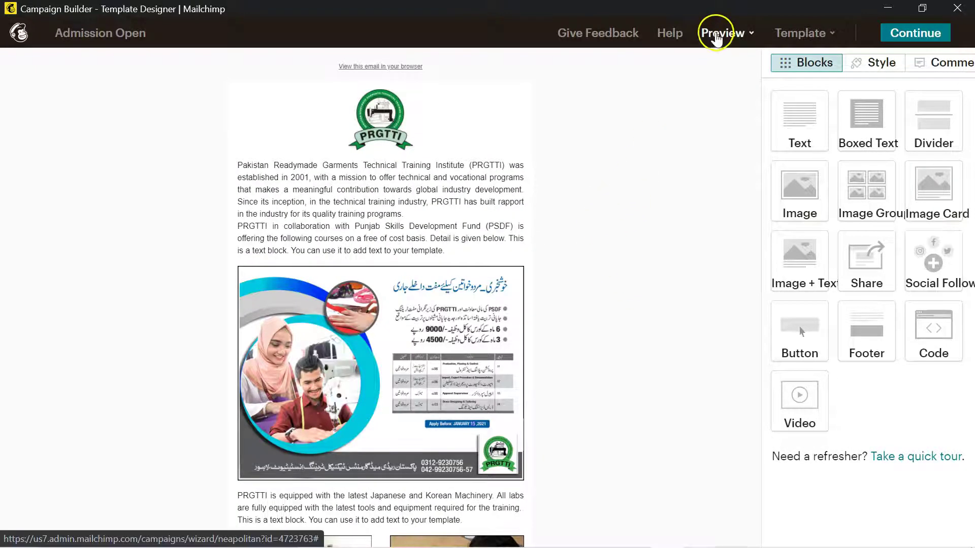
{"action": "left_click", "coordinate": [716, 34]}
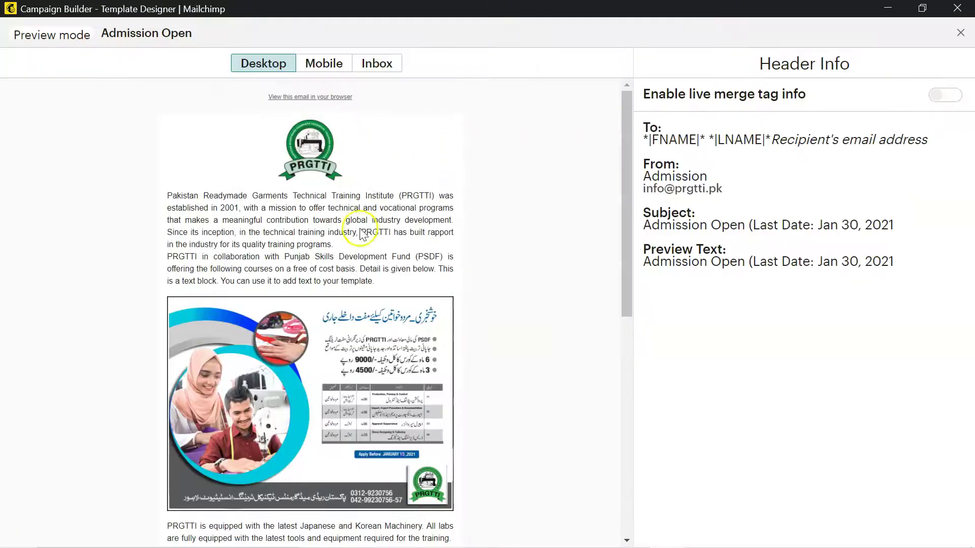
{"action": "scroll", "coordinate": [359, 252], "scroll_direction": "down", "scroll_amount": 7}
{"action": "scroll", "coordinate": [357, 257], "scroll_direction": "up", "scroll_amount": 7}
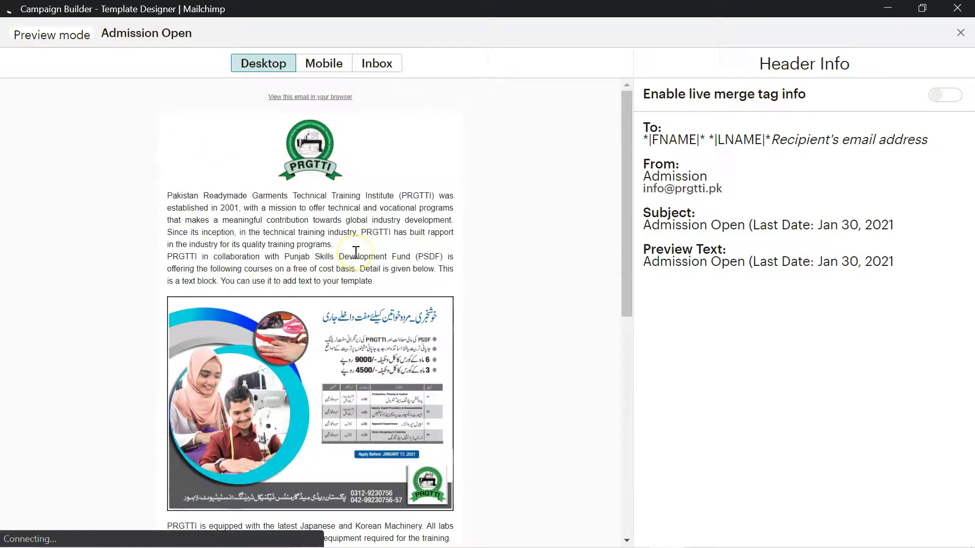
{"action": "scroll", "coordinate": [356, 252], "scroll_direction": "down", "scroll_amount": 5}
{"action": "scroll", "coordinate": [355, 252], "scroll_direction": "up", "scroll_amount": 5}
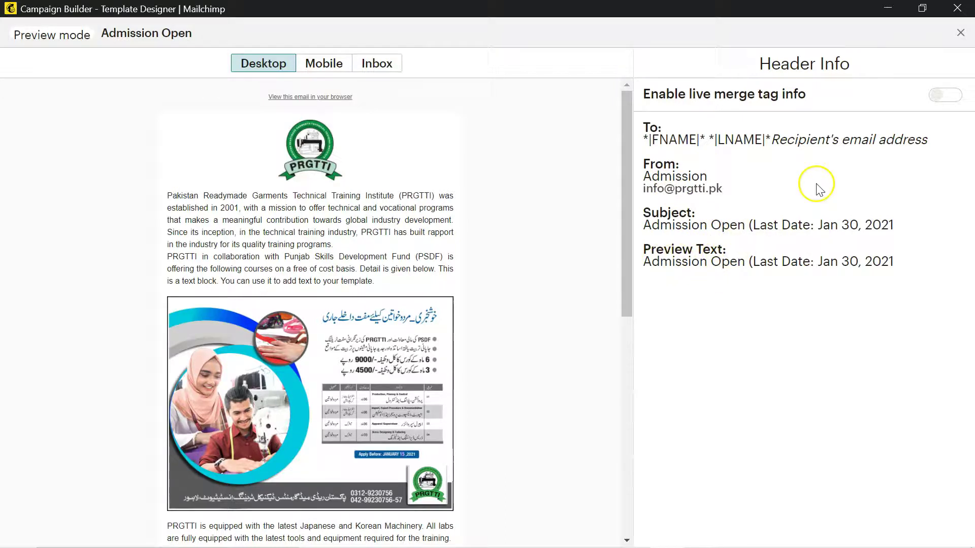
Step: Close the preview and continue to the campaign checklist
{"action": "left_click", "coordinate": [960, 33]}
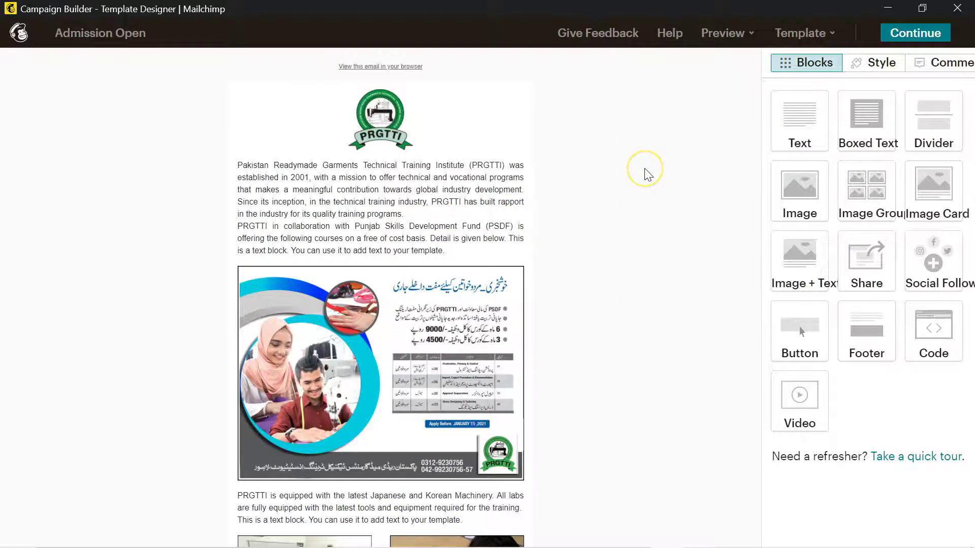
{"action": "left_click", "coordinate": [917, 34]}
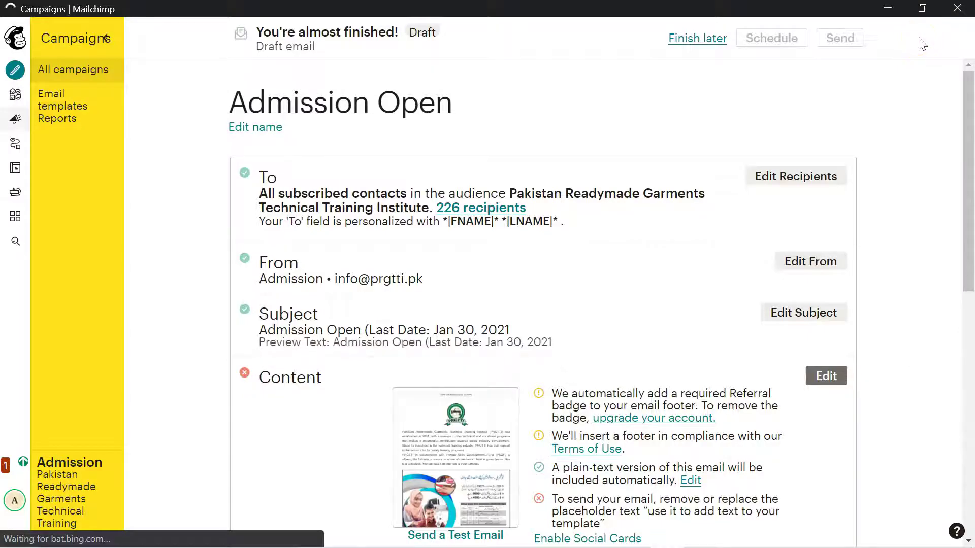
{"action": "scroll", "coordinate": [555, 325], "scroll_direction": "down", "scroll_amount": 5}
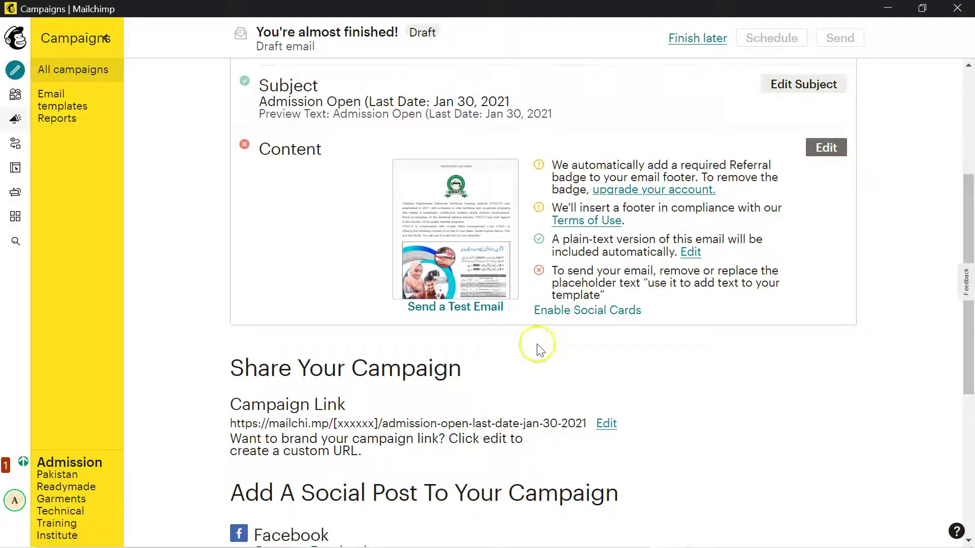
Step: Send a test of the Admission Open email to the prefilled recipient address
{"action": "left_click", "coordinate": [466, 307]}
{"action": "left_click", "coordinate": [532, 261]}
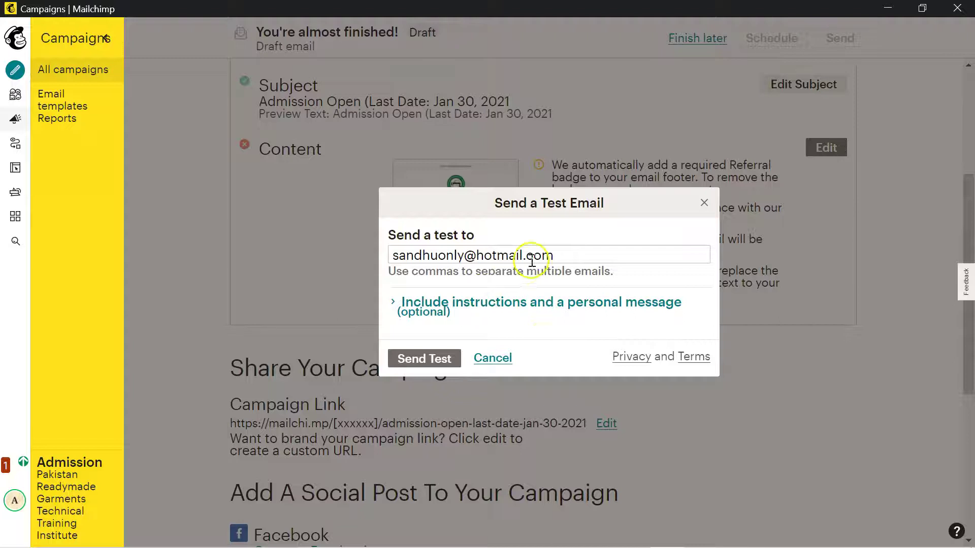
{"action": "left_click", "coordinate": [406, 359]}
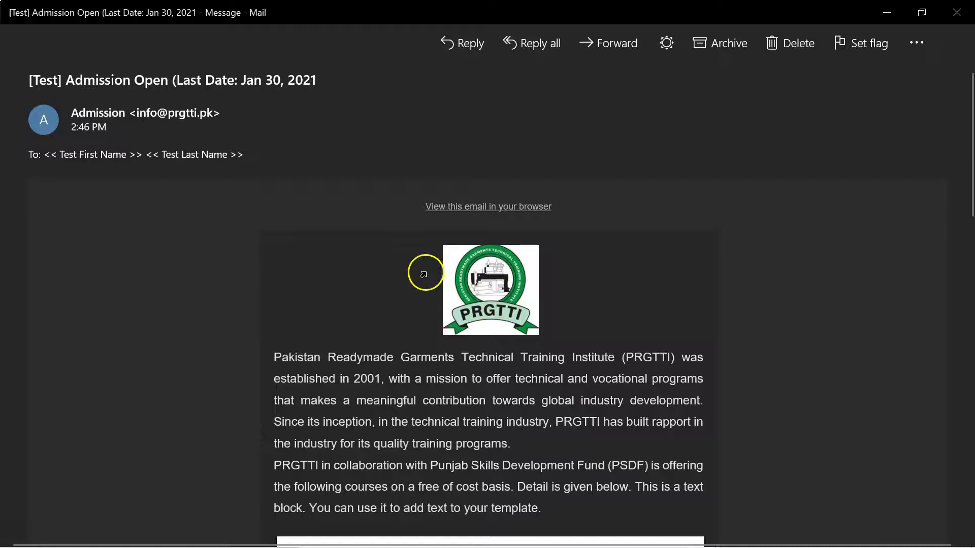
Step: Scroll the test message past the flyer and training photos toward the address footer
{"action": "scroll", "coordinate": [422, 277], "scroll_direction": "down", "scroll_amount": 5}
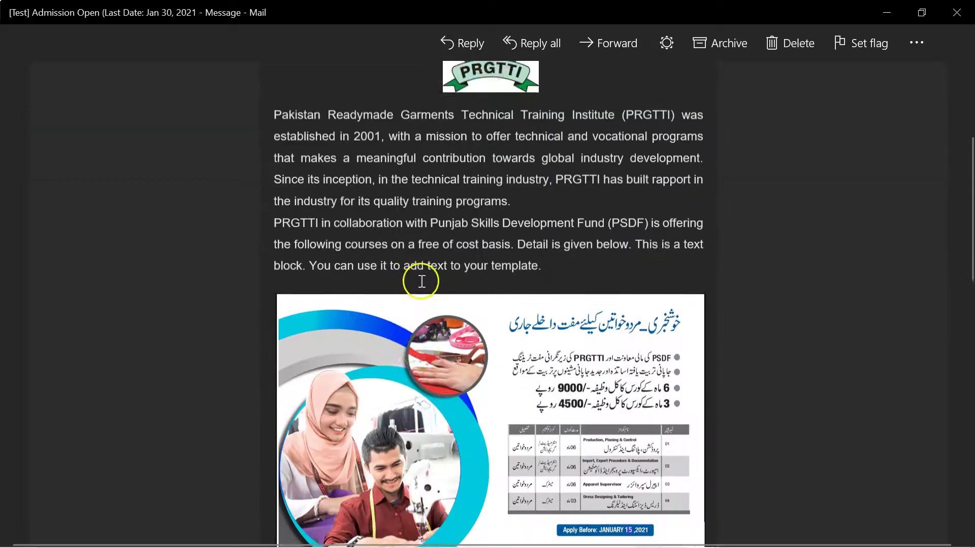
{"action": "scroll", "coordinate": [416, 312], "scroll_direction": "down", "scroll_amount": 6}
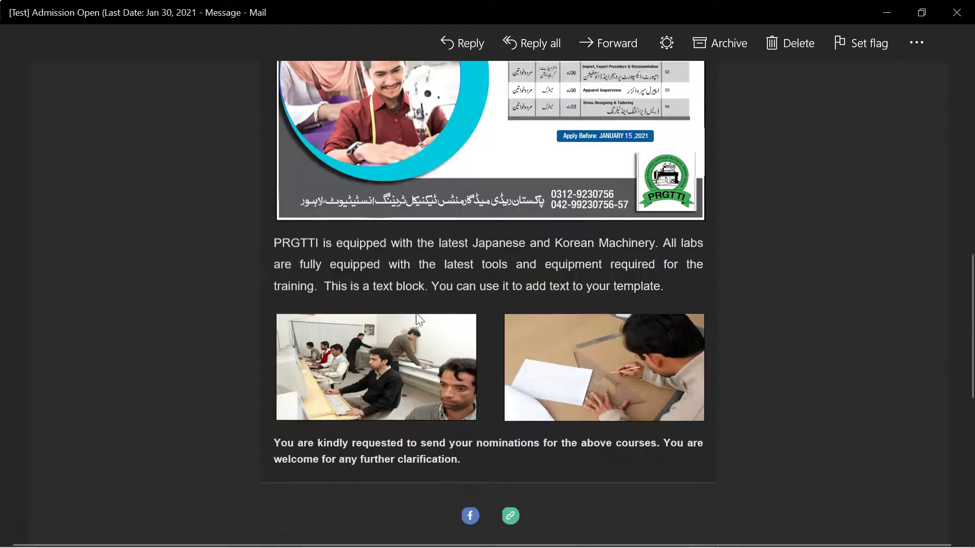